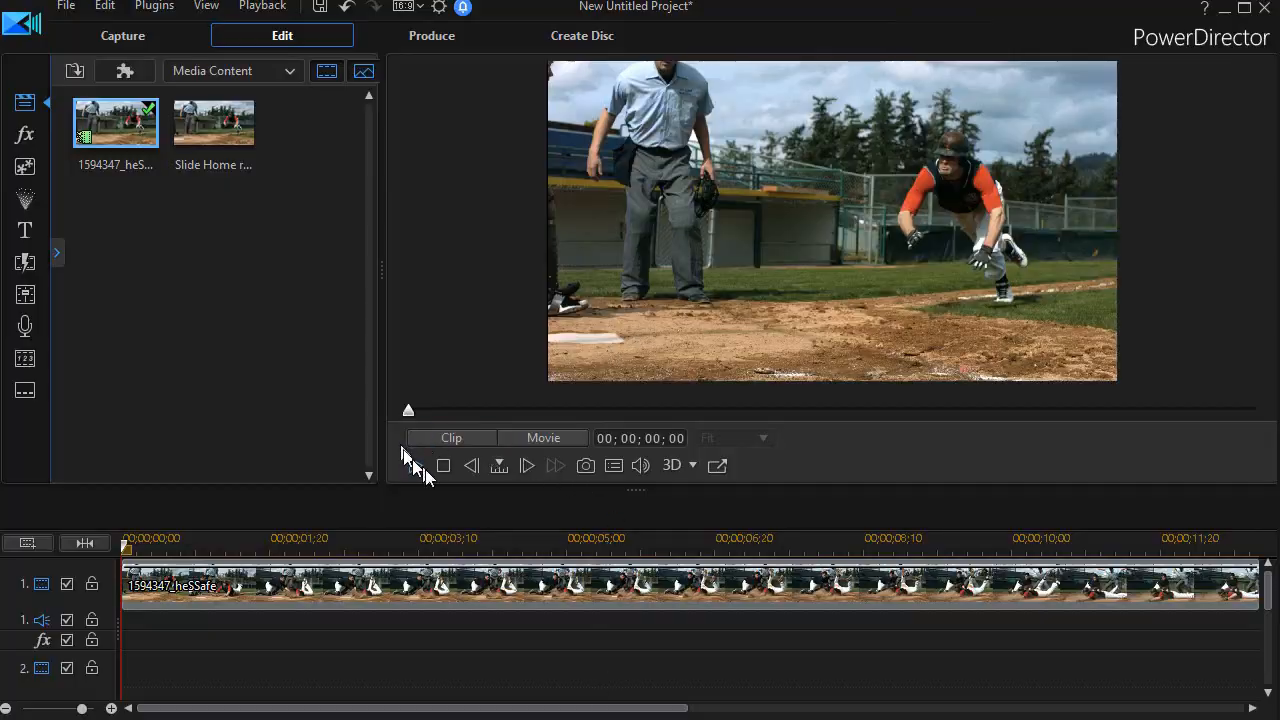
# - Play the baseball clip's preview from the start, pause it and stop playback
pyautogui.click(414, 471)
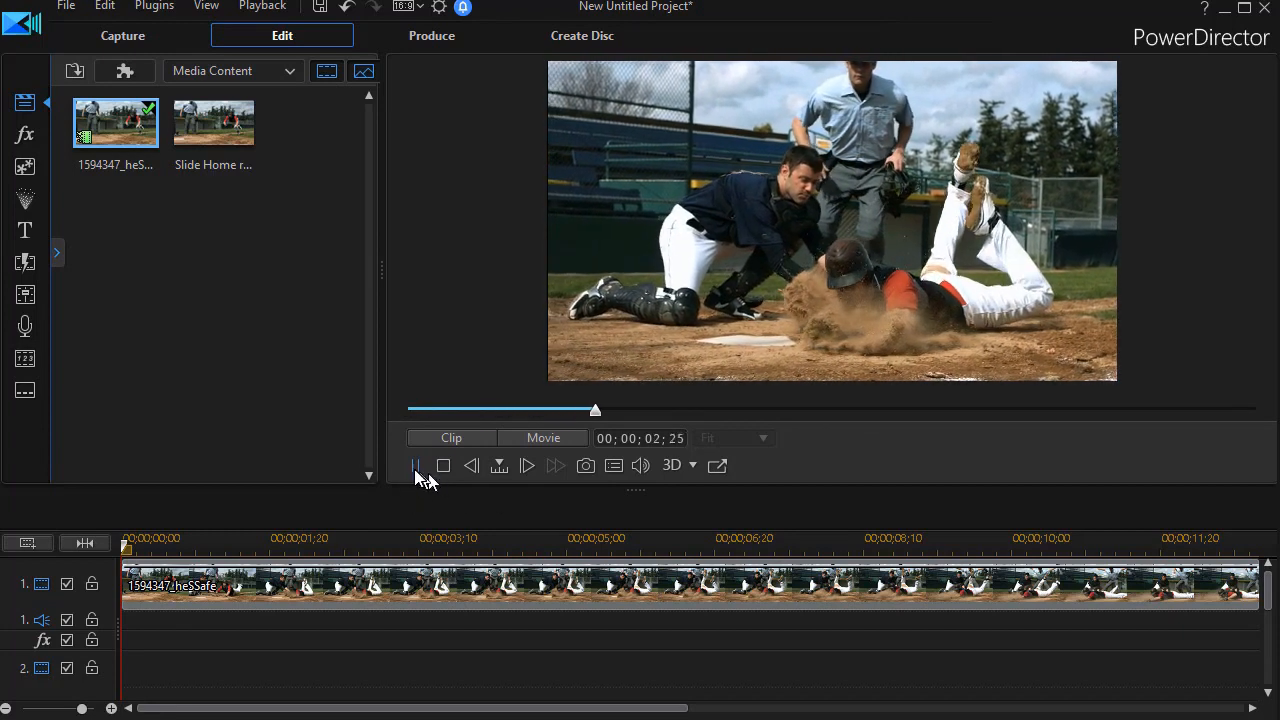
pyautogui.click(414, 469)
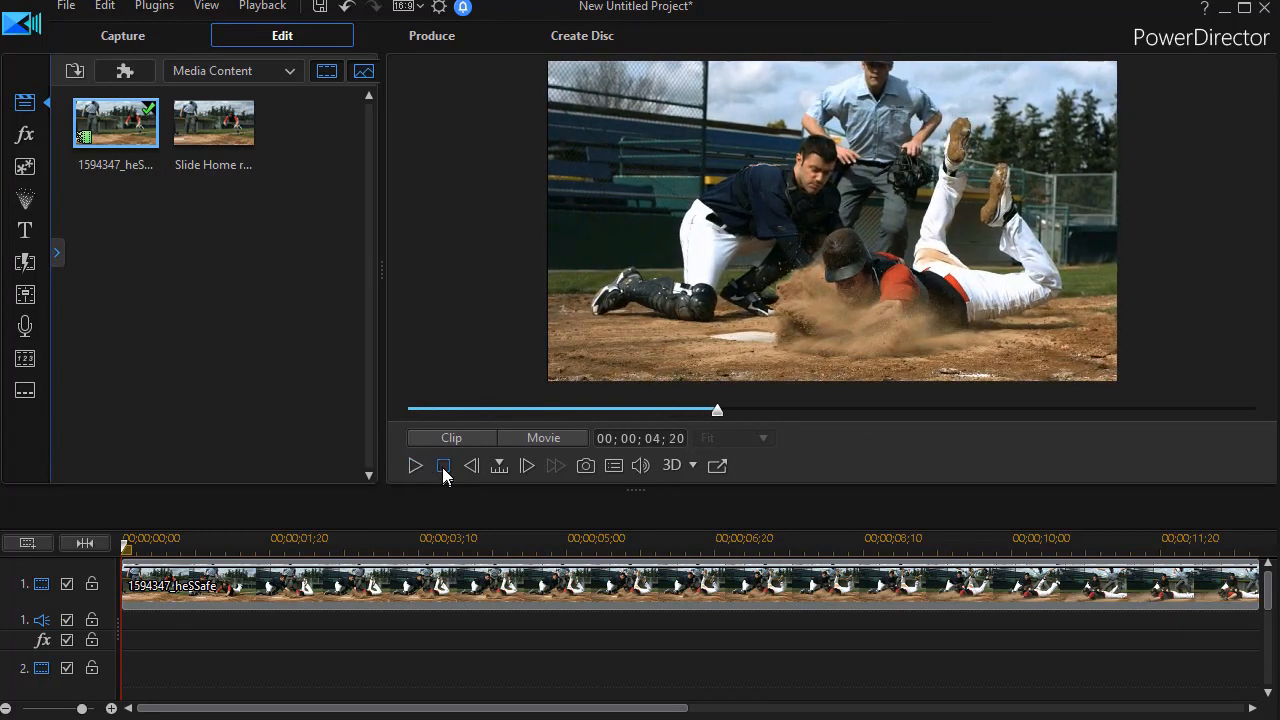
pyautogui.click(443, 467)
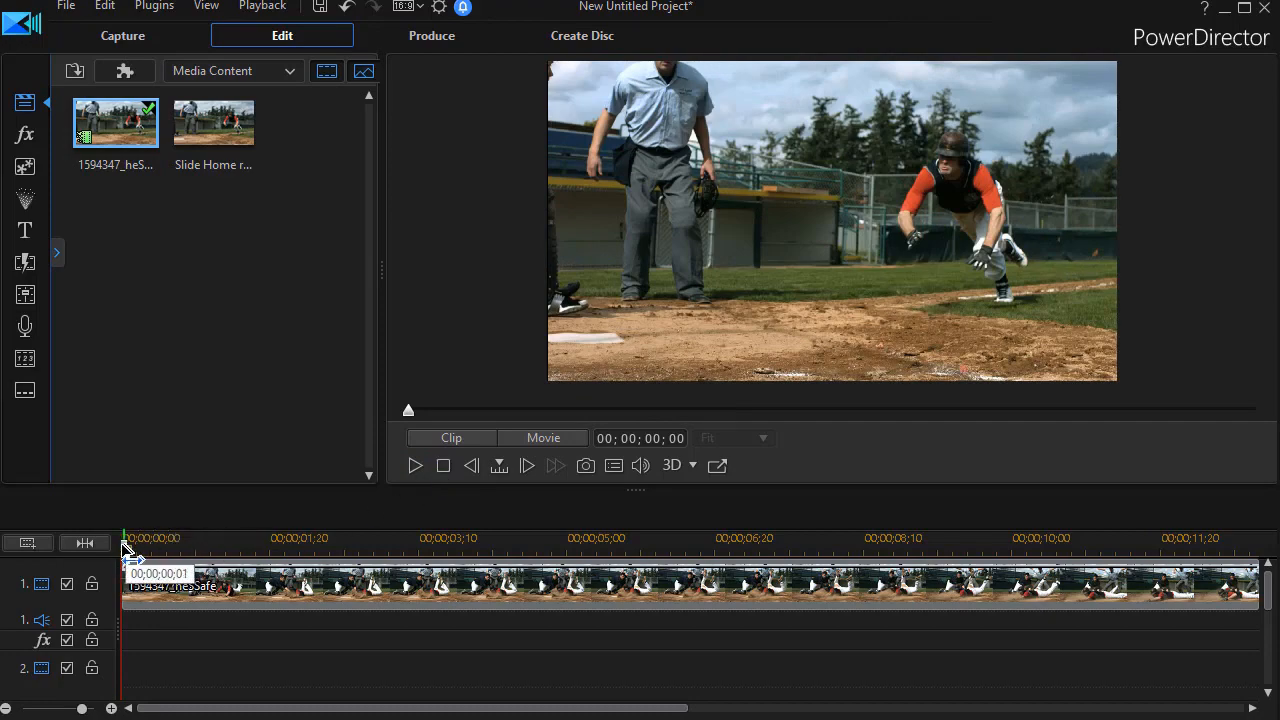
# - Place the NewBlue Titler Pro 1.5 title on video track 2, starting at 00;00;01;09
pyautogui.moveTo(124, 548); pyautogui.dragTo(240, 548)
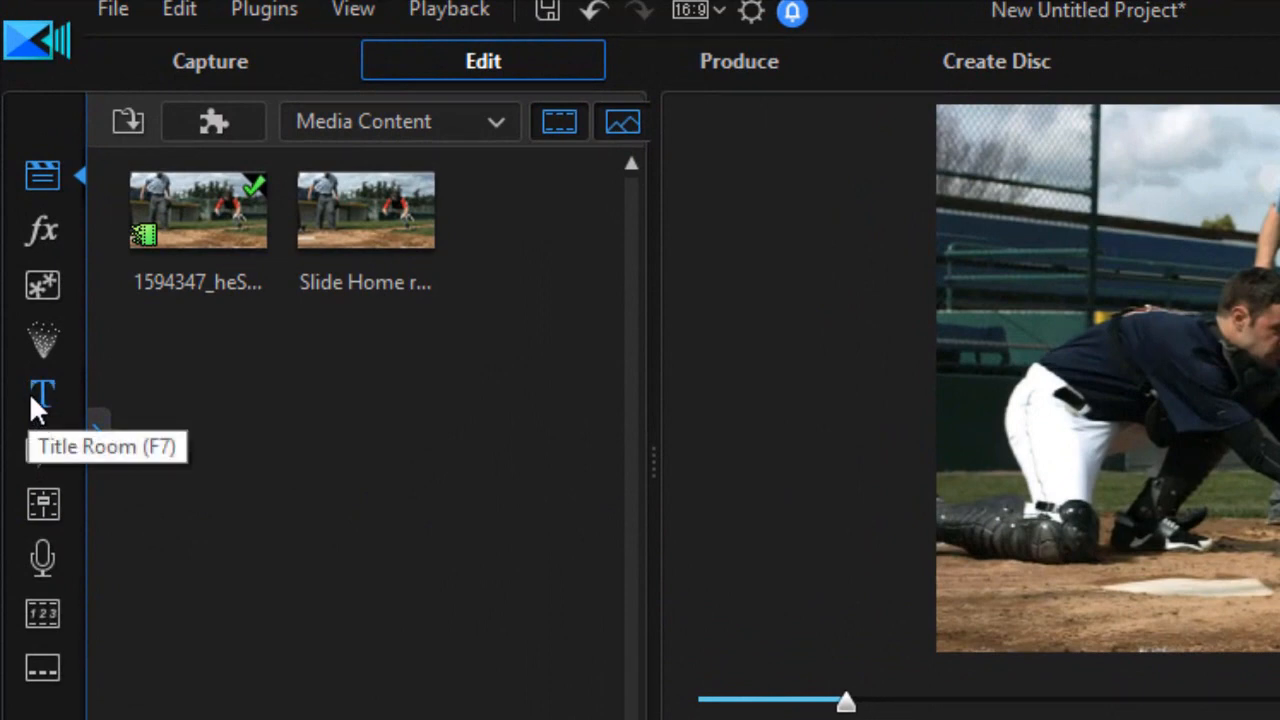
pyautogui.click(30, 395)
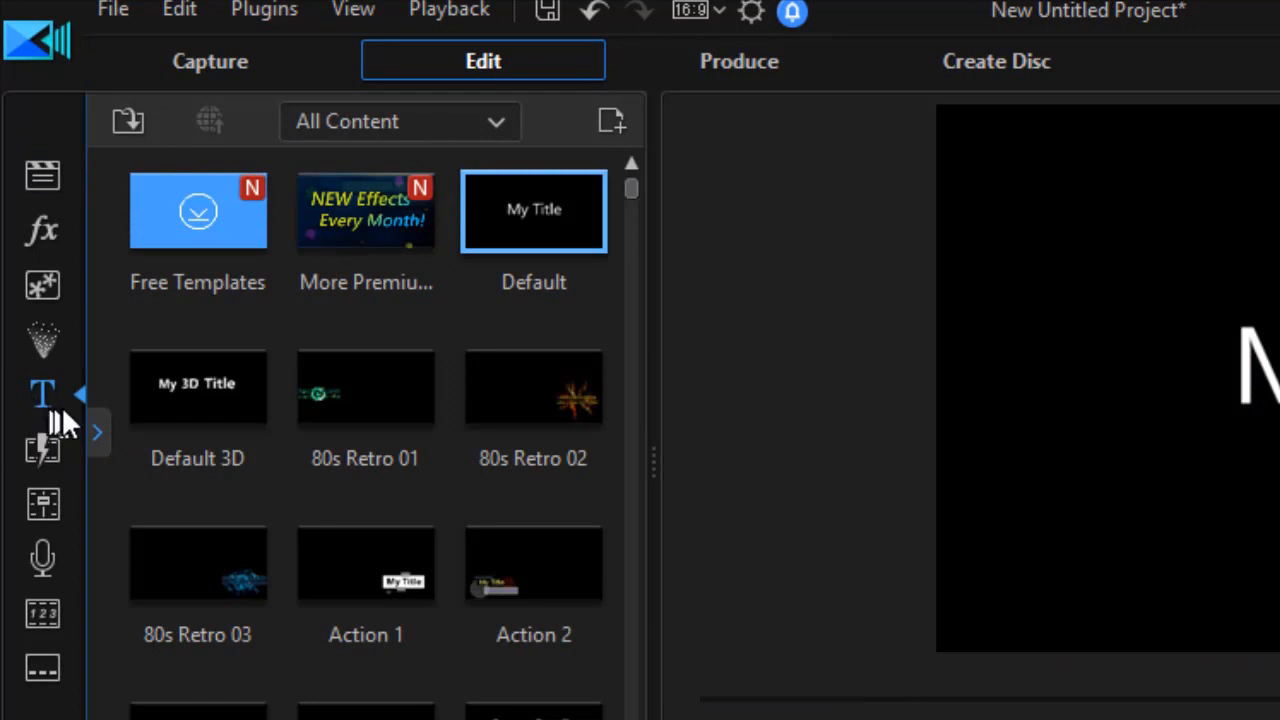
pyautogui.click(493, 123)
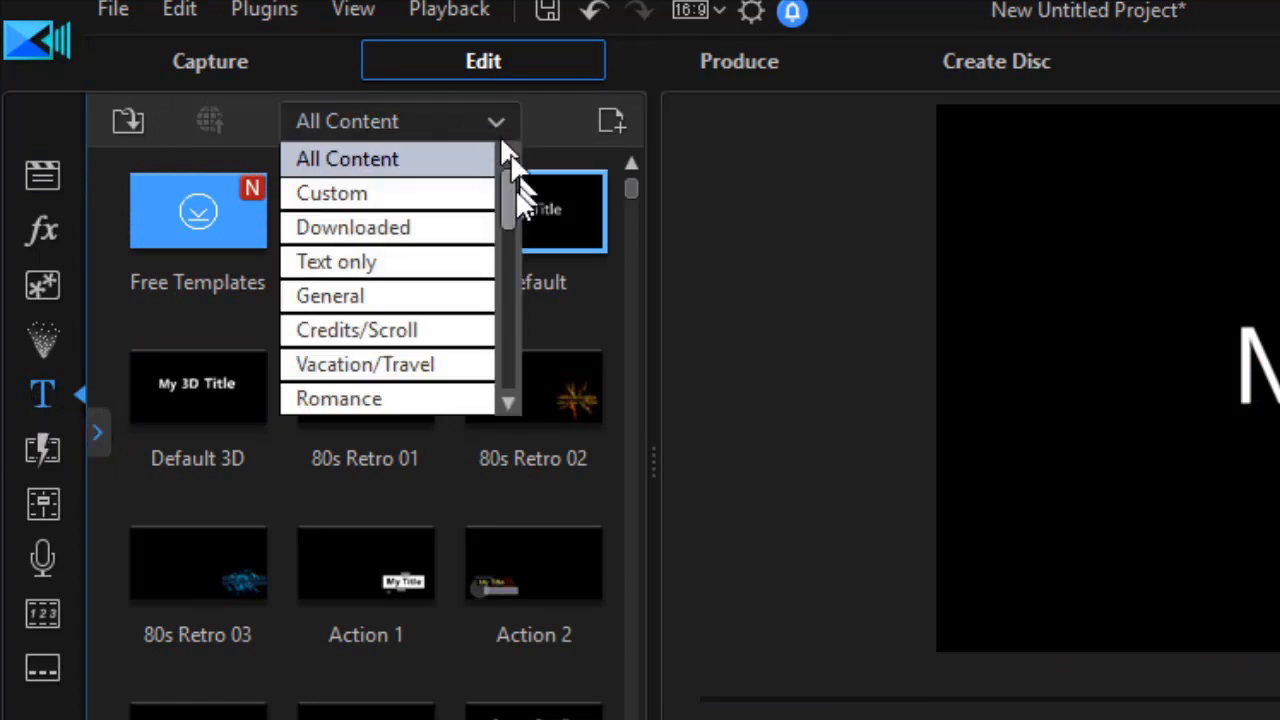
pyautogui.moveTo(506, 186); pyautogui.dragTo(503, 401)
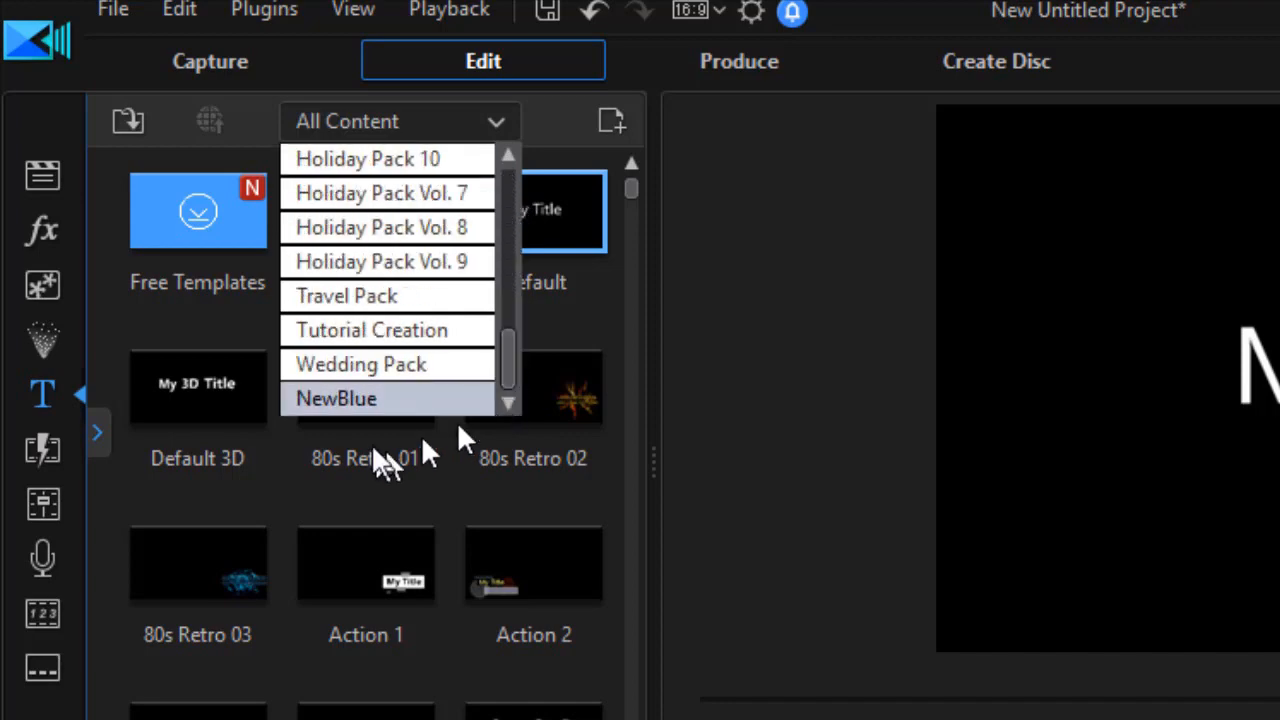
pyautogui.click(369, 402)
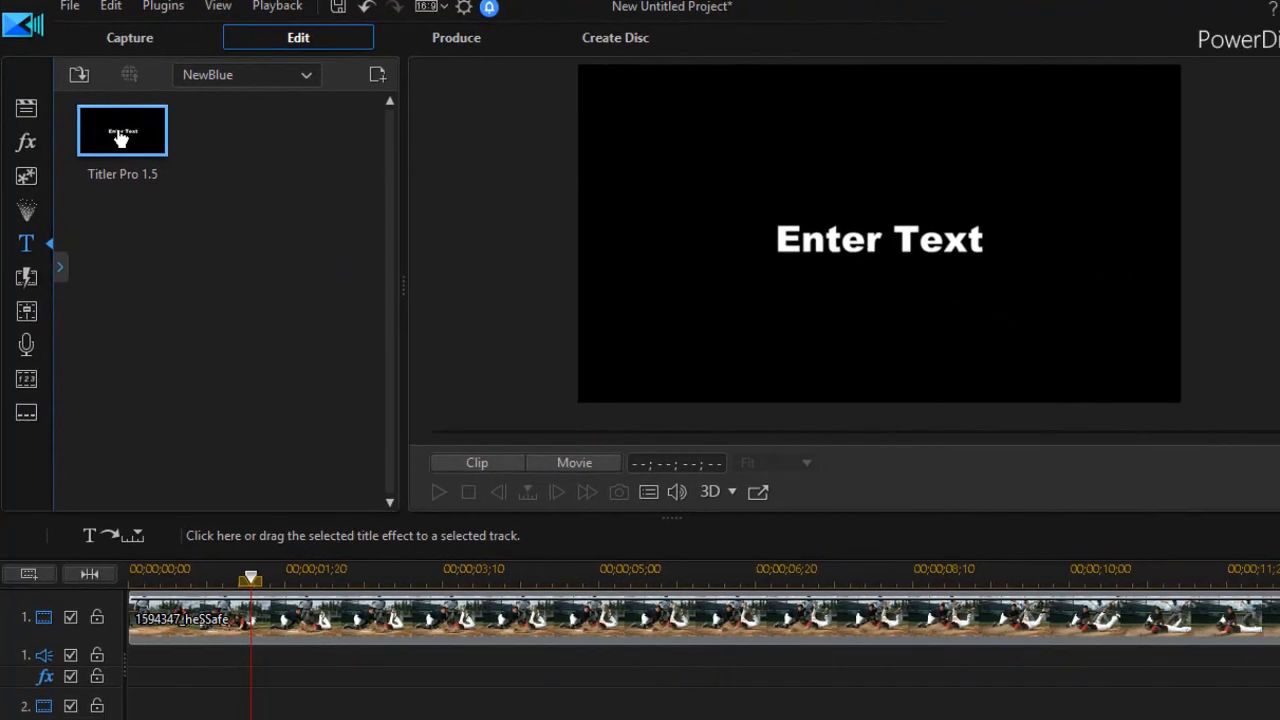
pyautogui.moveTo(179, 196); pyautogui.dragTo(225, 396)
pyautogui.moveTo(131, 230); pyautogui.dragTo(443, 690)
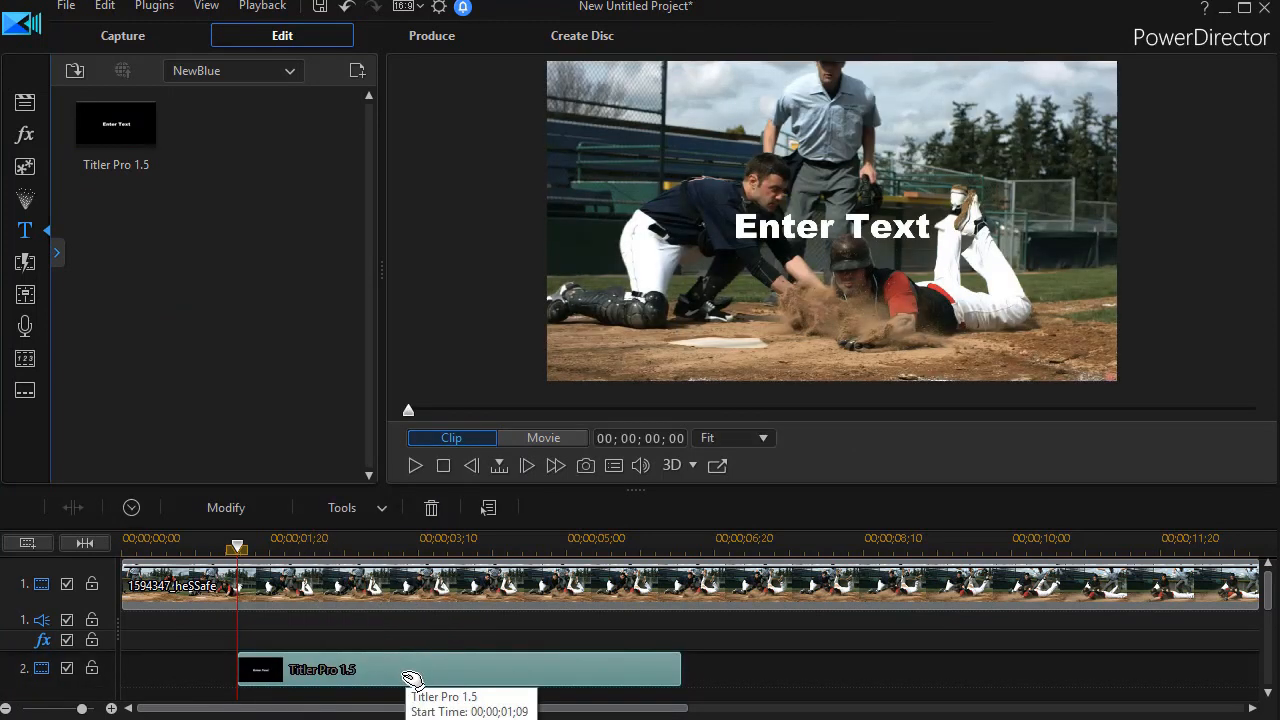
# - Open the Titler Pro 1.5 clip in NewBlue Titler Pro and maximize the title editor
pyautogui.scroll(-1, 410, 672)
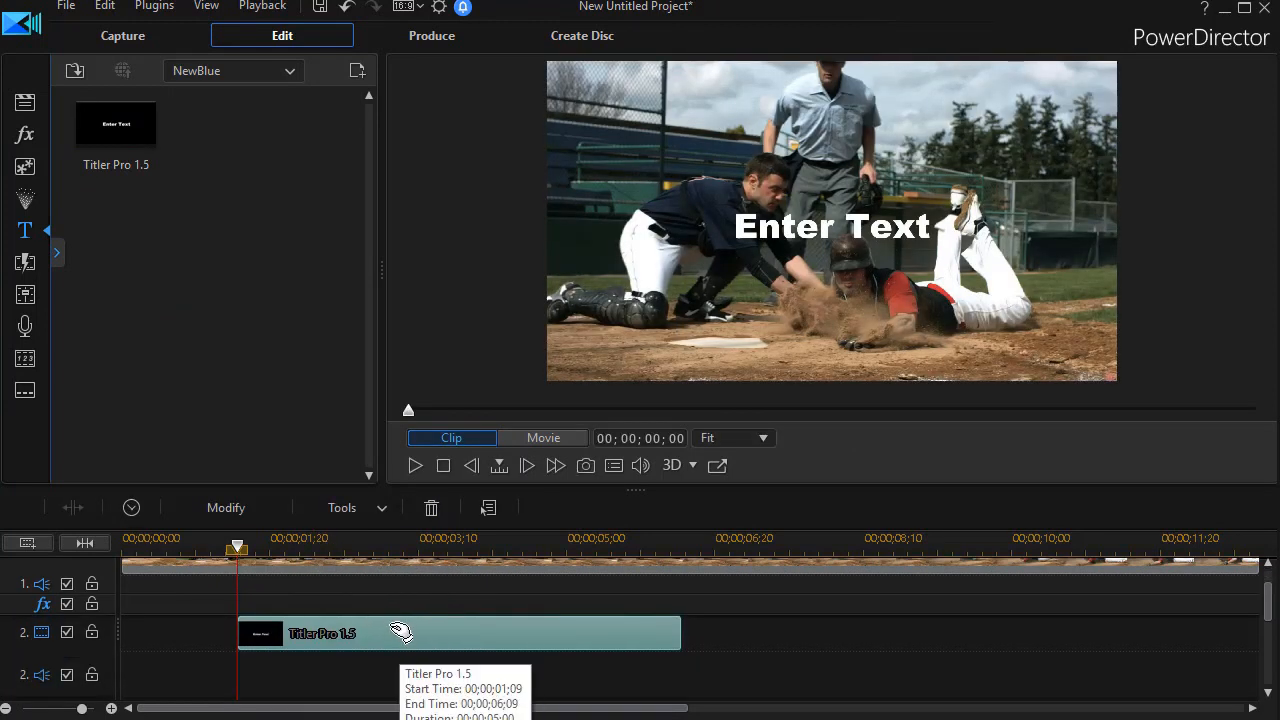
pyautogui.doubleClick(391, 630)
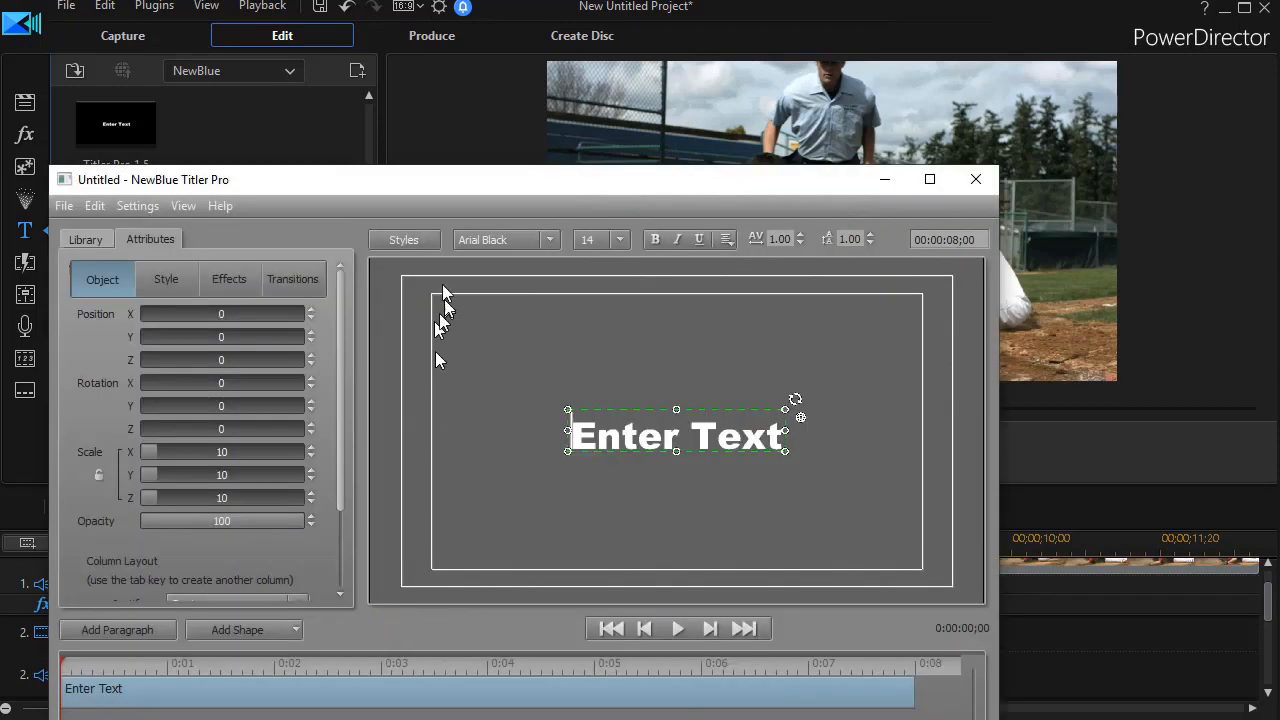
pyautogui.moveTo(444, 170); pyautogui.dragTo(437, 14)
pyautogui.doubleClick(437, 34)
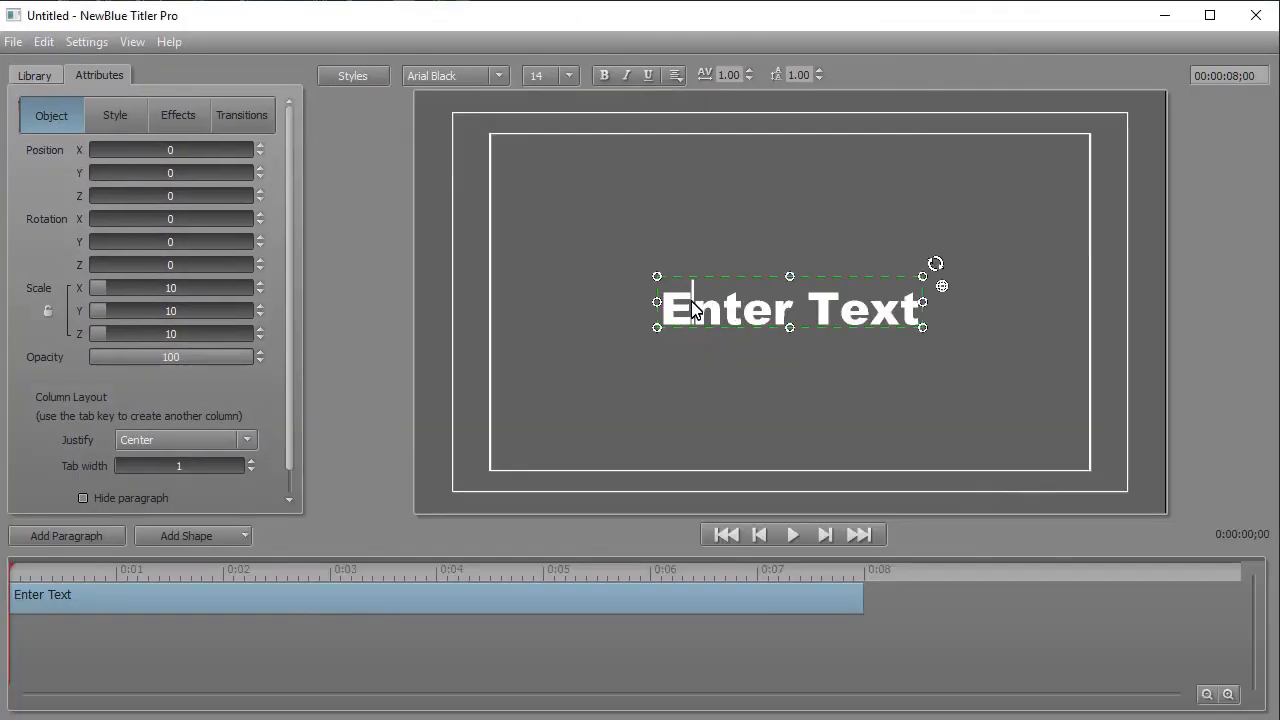
# - Replace the placeholder title text with "Sliding home"
pyautogui.click(668, 310)
pyautogui.tripleClick(671, 309)
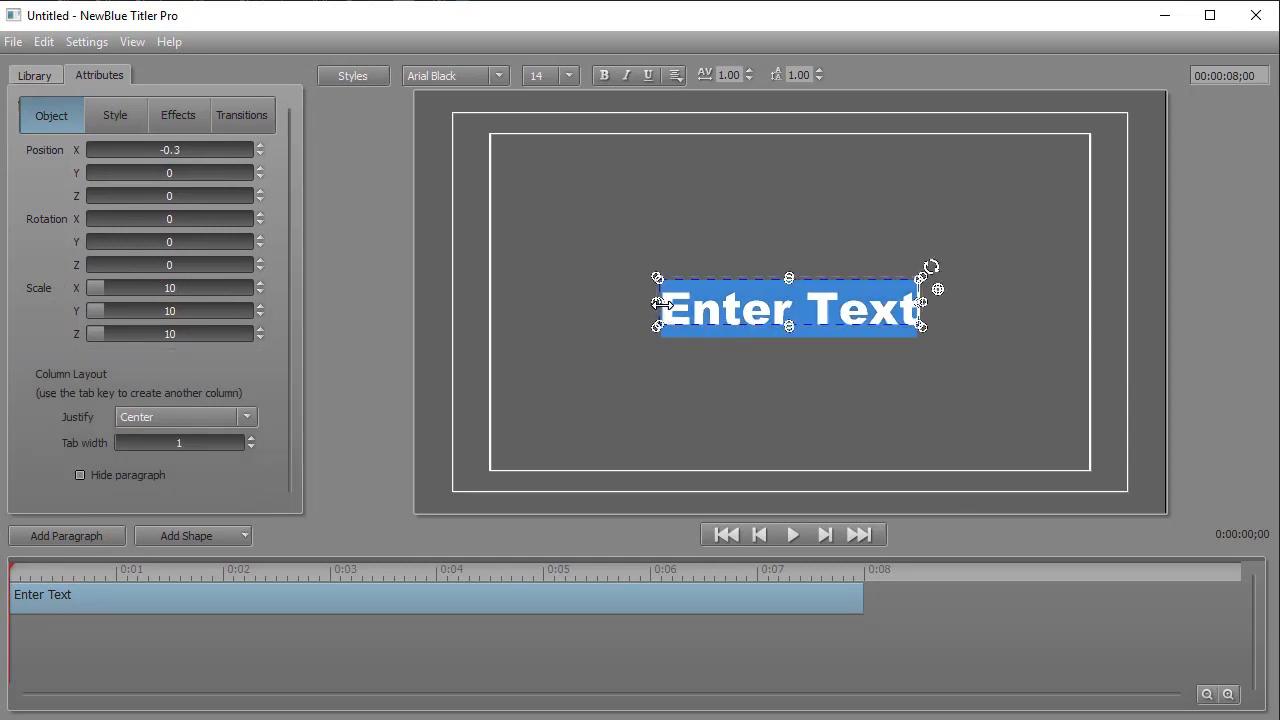
pyautogui.write('Sliding ho')
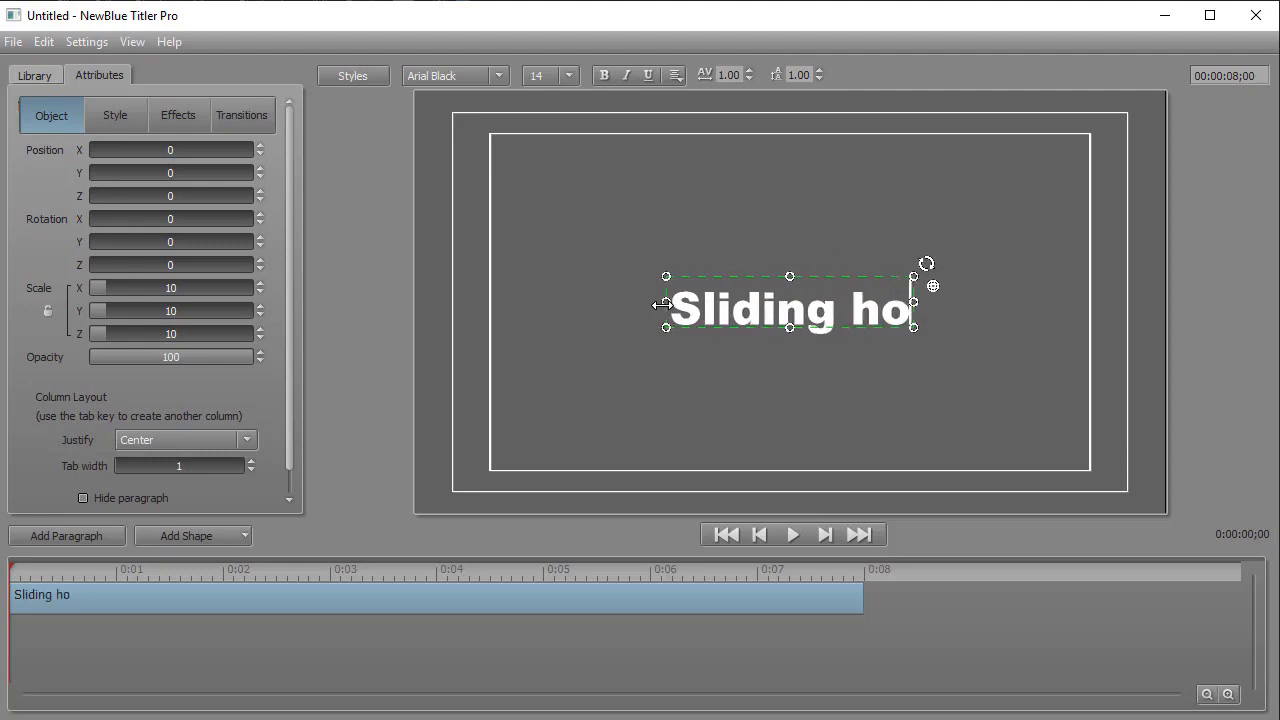
pyautogui.write('me')
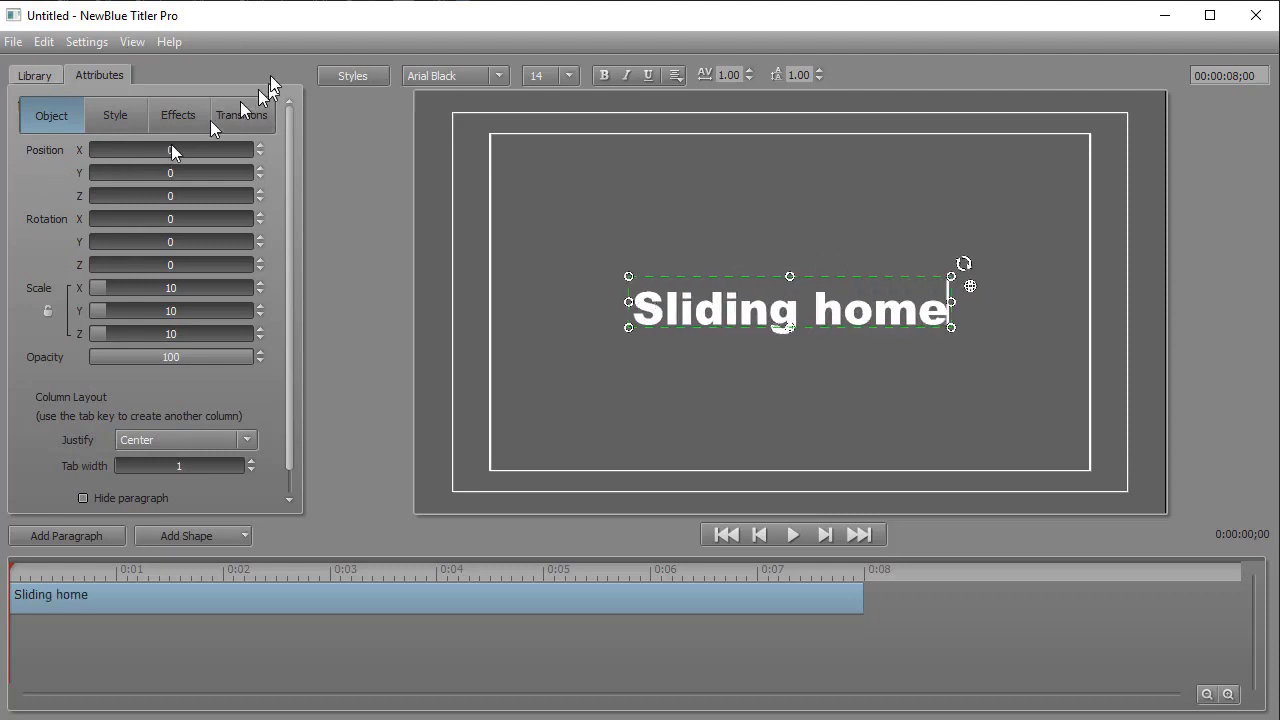
# - Apply the gold, white-outlined library style to the title and move it to the frame's lower-right corner, about X 56, Y -40.7
pyautogui.click(350, 78)
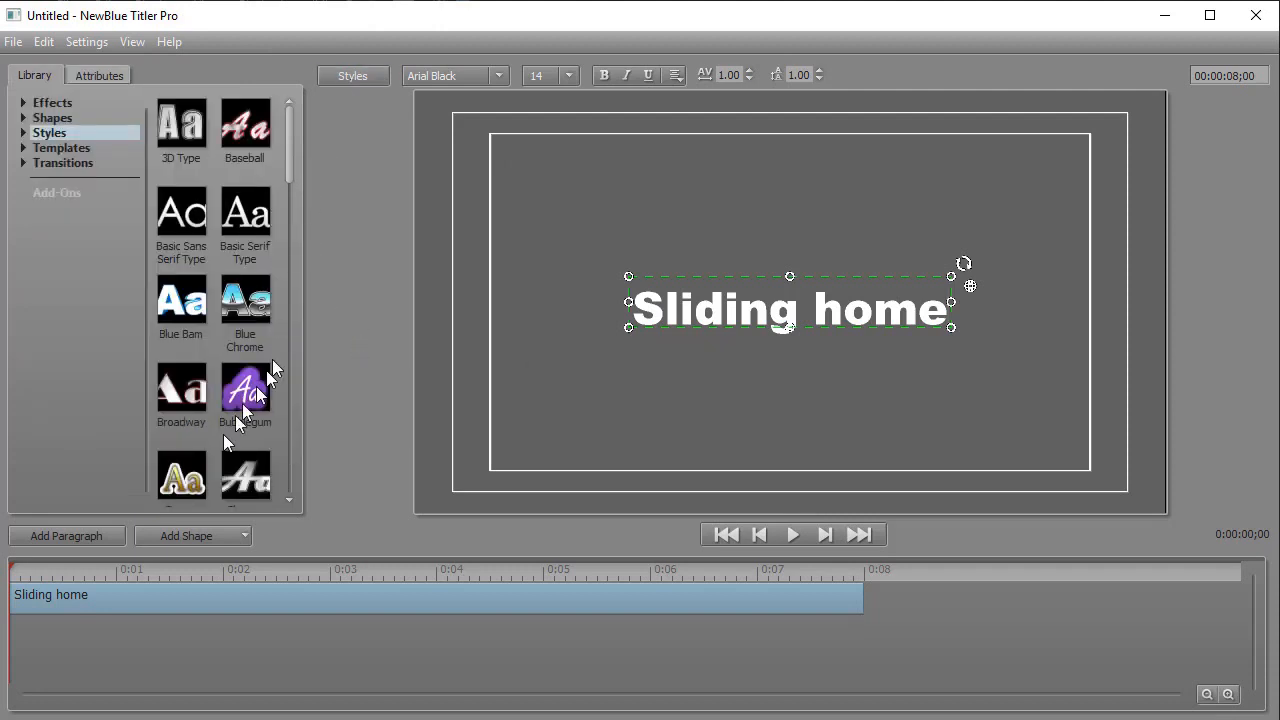
pyautogui.click(183, 485)
pyautogui.click(737, 322)
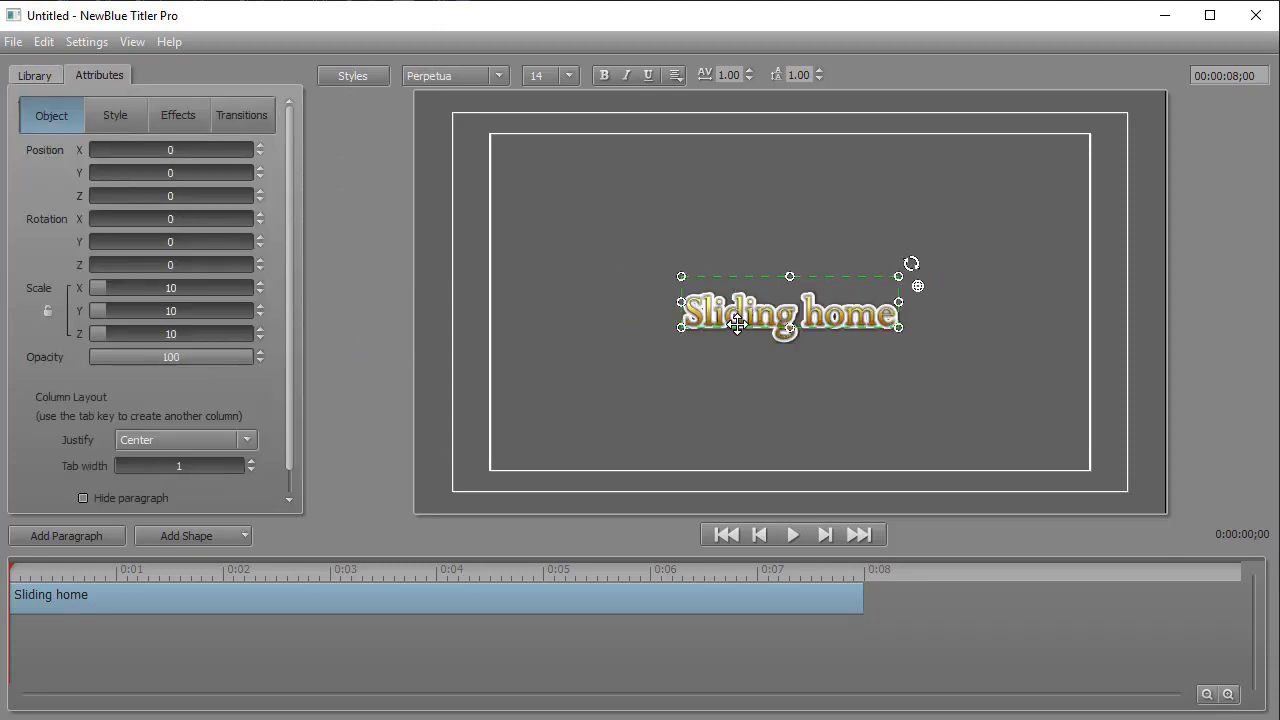
pyautogui.moveTo(737, 322); pyautogui.dragTo(921, 457)
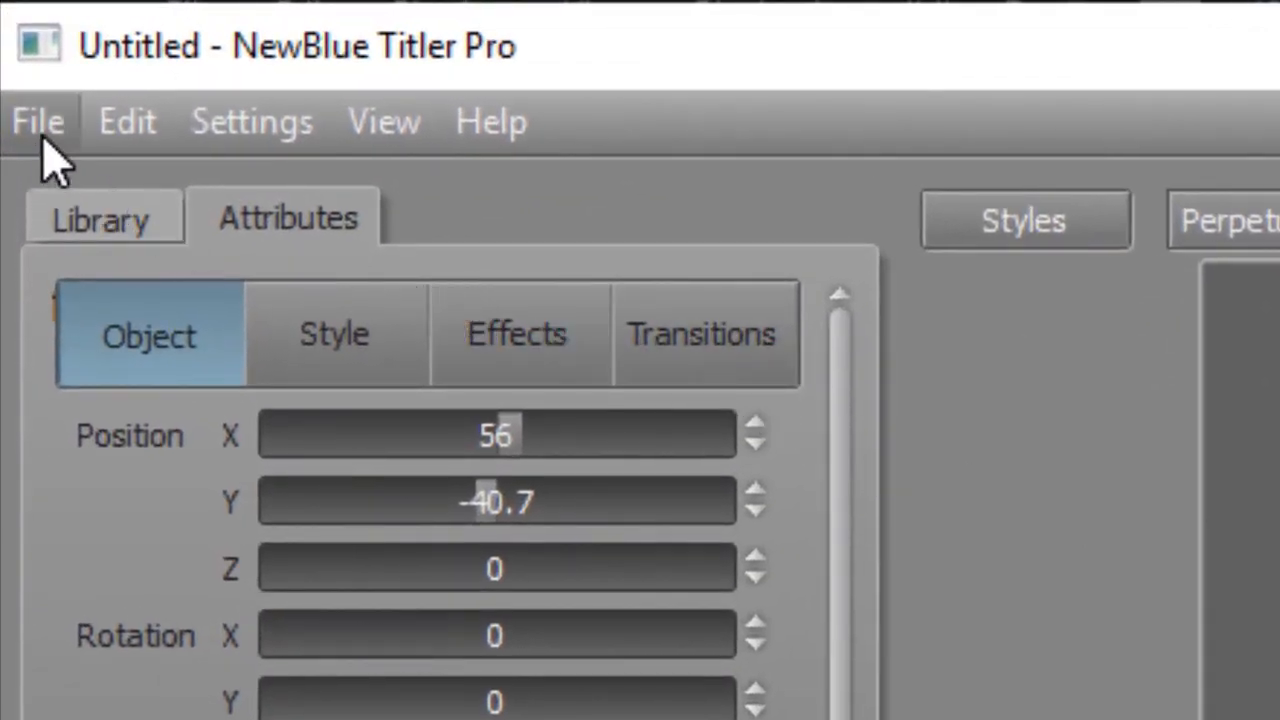
# - Import the baseball2 image into the title project
pyautogui.click(40, 130)
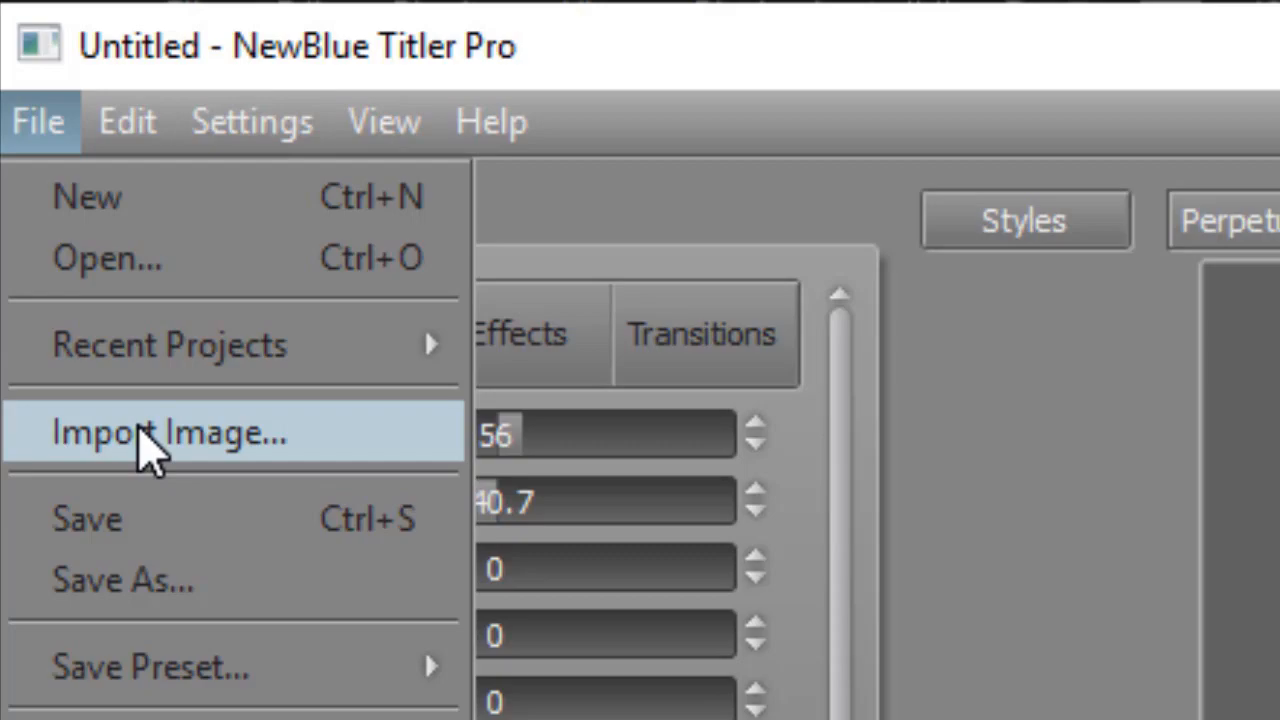
pyautogui.click(140, 432)
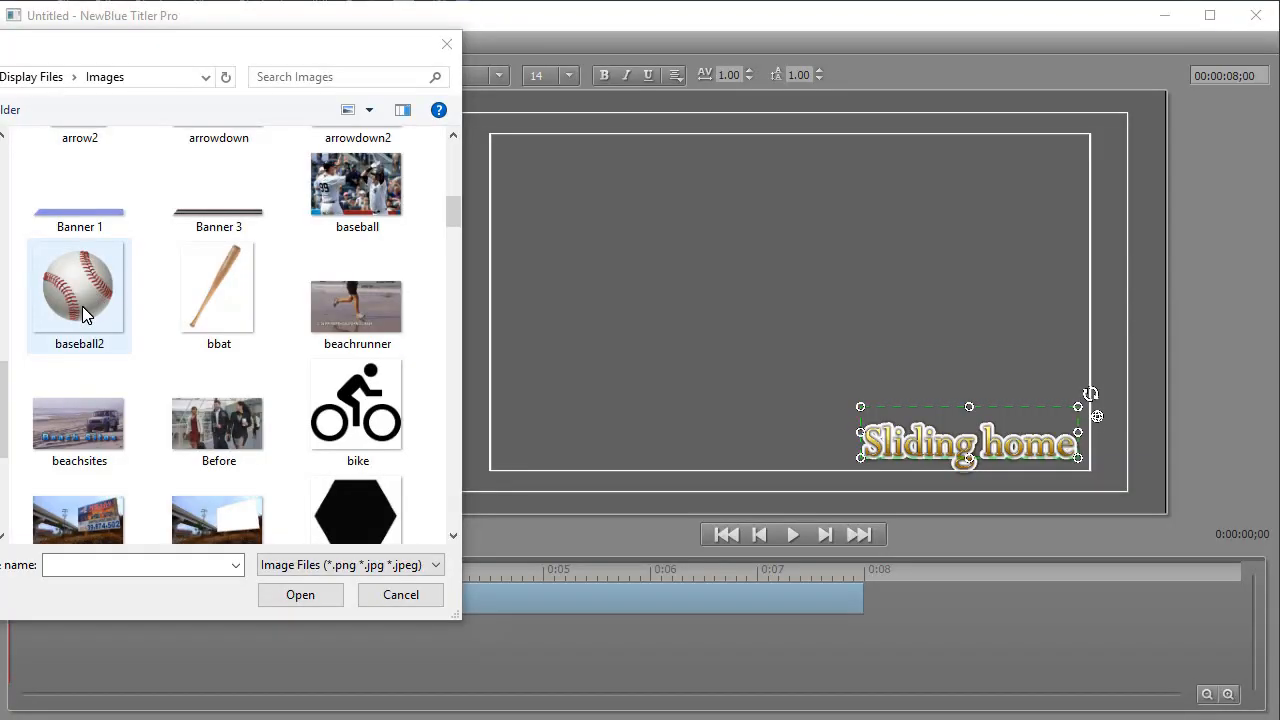
pyautogui.doubleClick(83, 312)
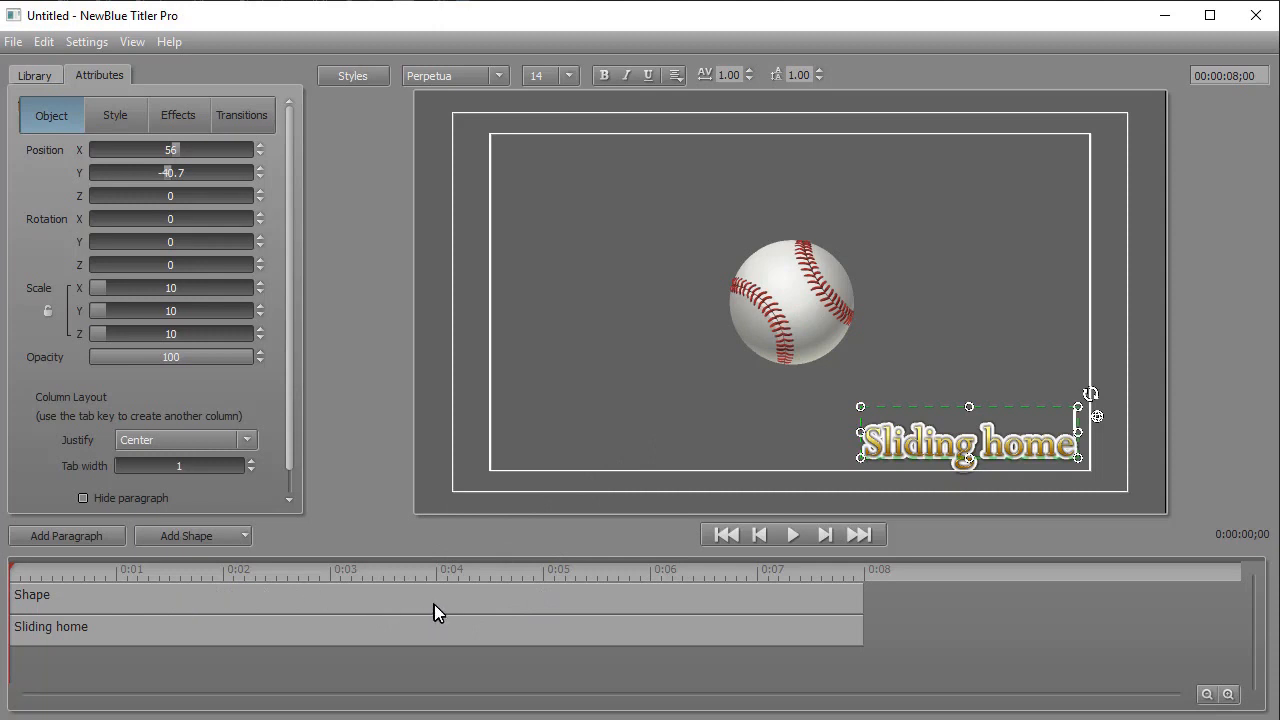
# - Move the baseball to the frame's upper-left edge at about X -100.3, Y 38.5, and turn on keyframing for it
pyautogui.click(787, 325)
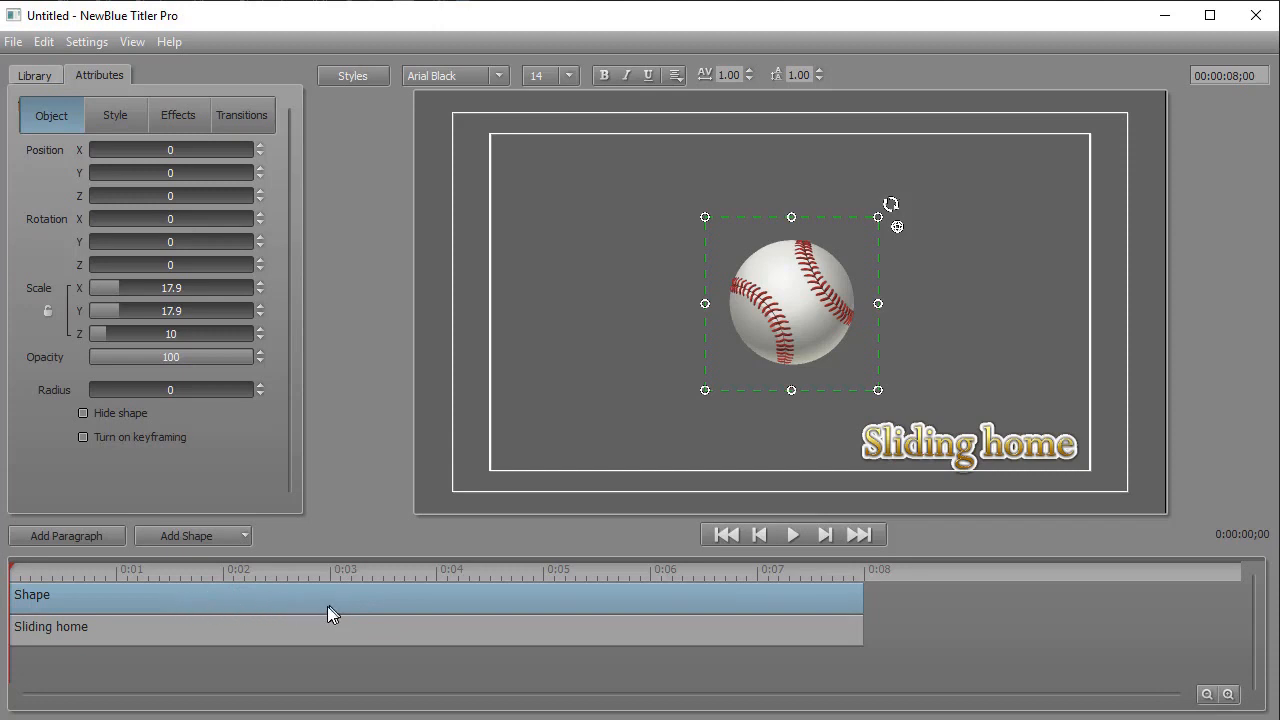
pyautogui.click(317, 638)
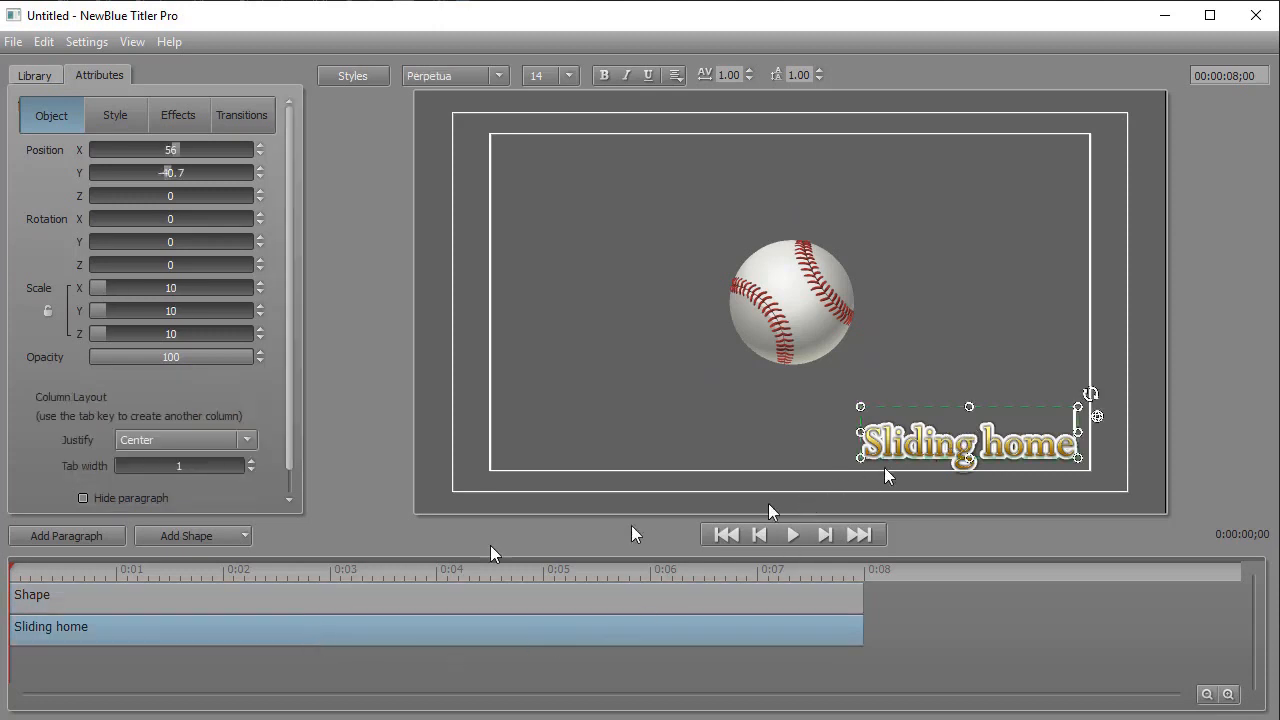
pyautogui.click(279, 605)
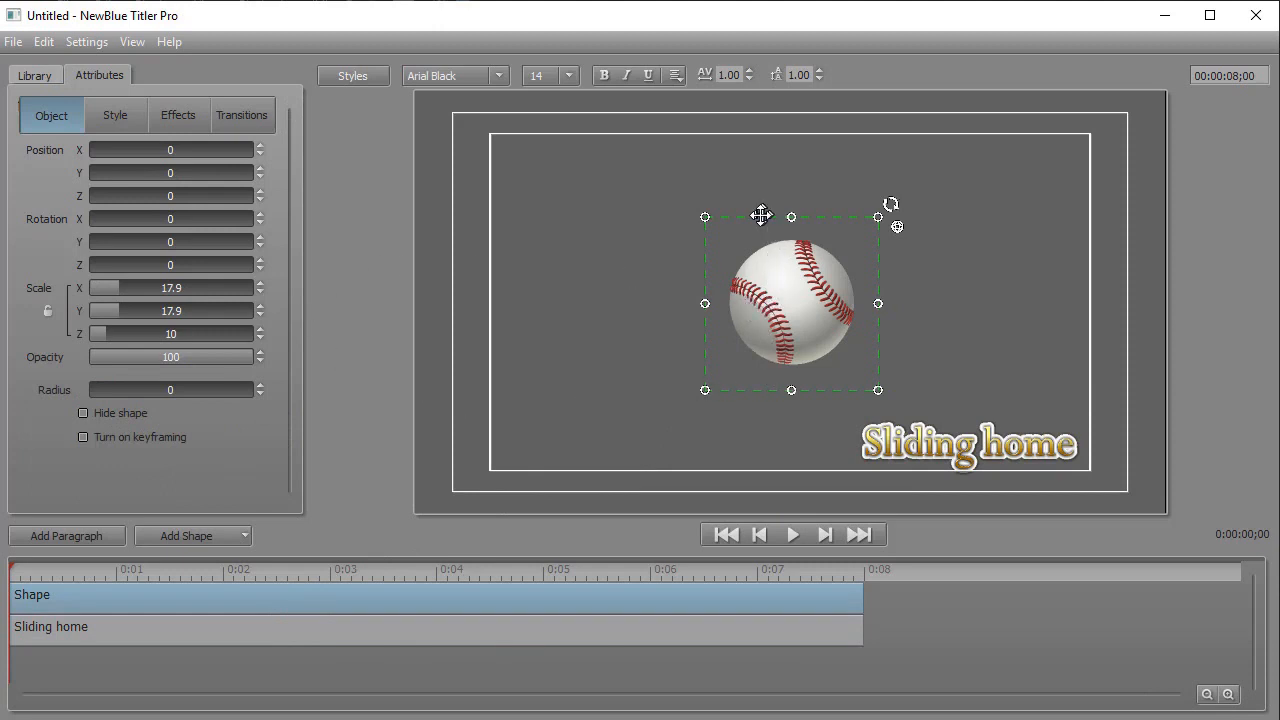
pyautogui.moveTo(762, 215); pyautogui.dragTo(432, 88)
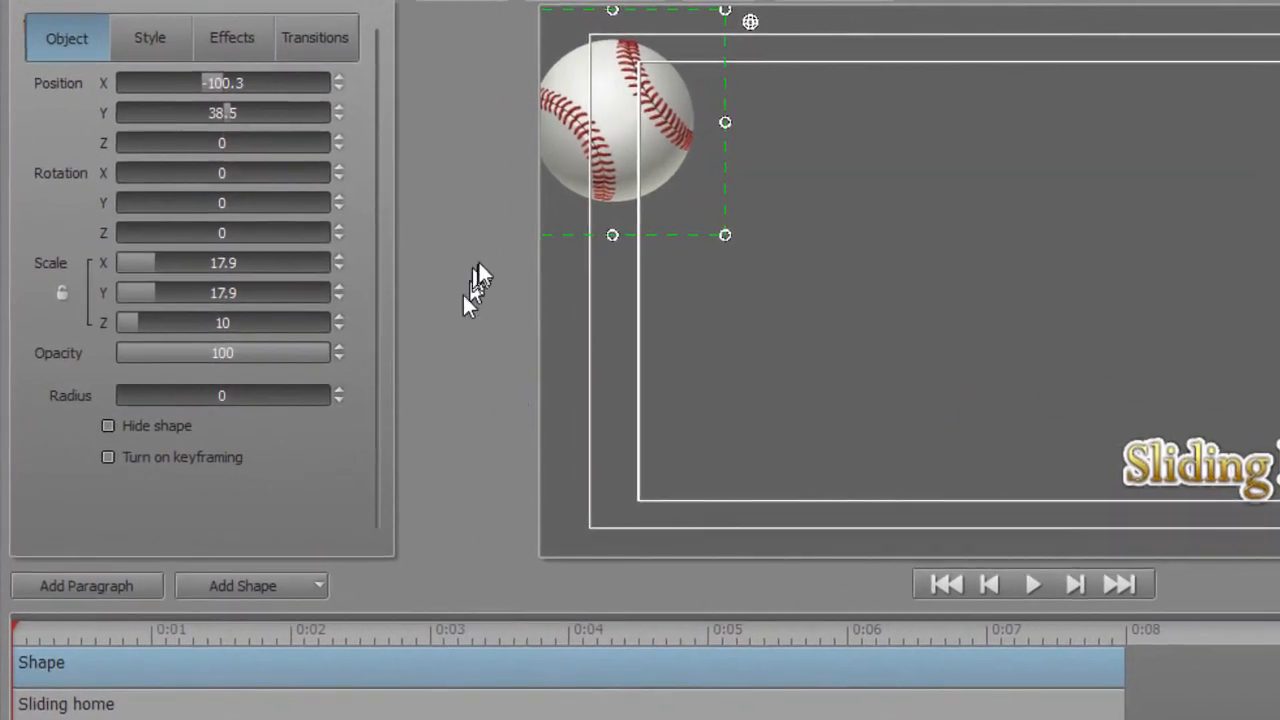
pyautogui.click(108, 458)
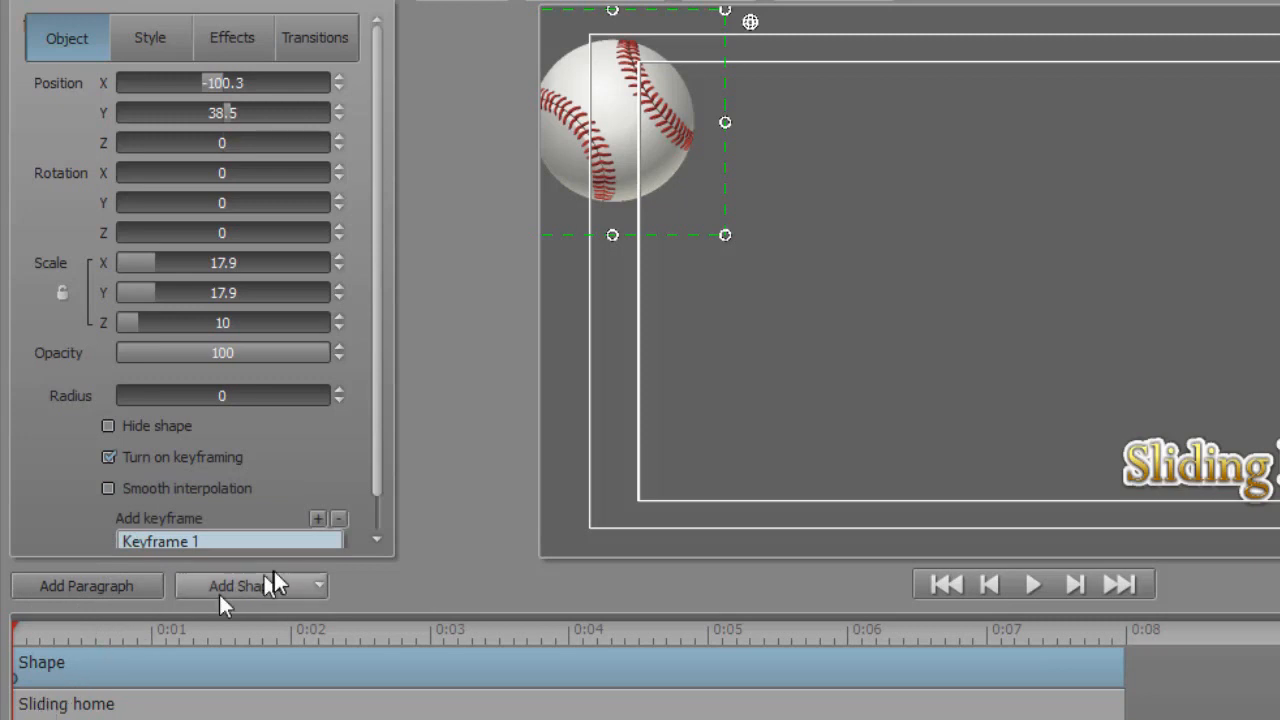
pyautogui.moveTo(378, 464); pyautogui.dragTo(383, 525)
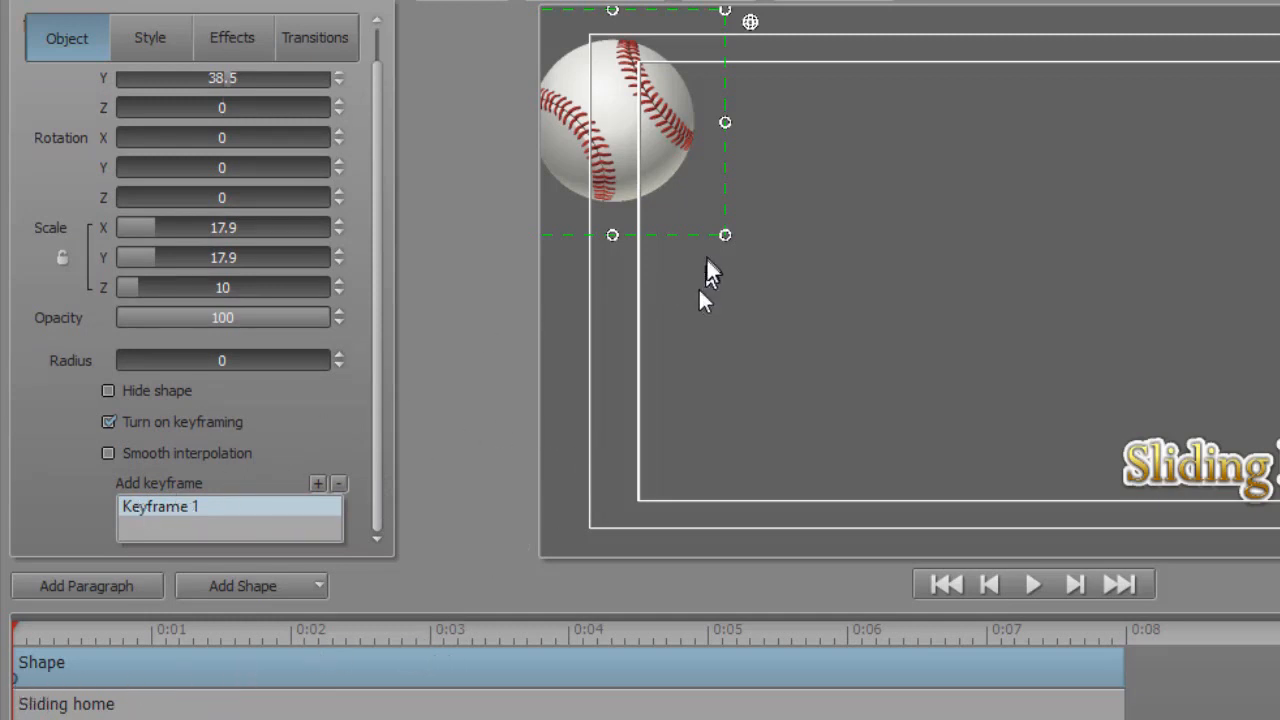
# - Keyframe the baseball at the frame's right edge, about Y 19.6, at 0:00:01;16 and at the bottom beside the title at 0:00:03;00
pyautogui.click(243, 630)
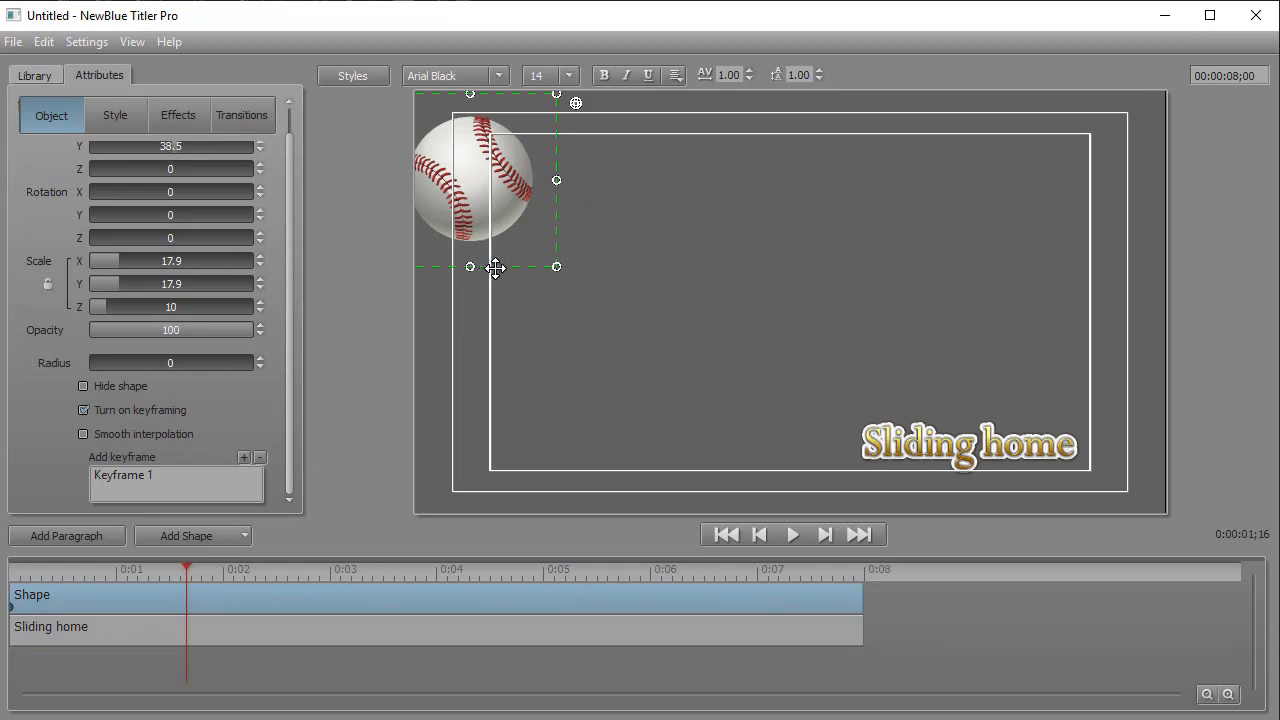
pyautogui.moveTo(496, 268); pyautogui.dragTo(1132, 329)
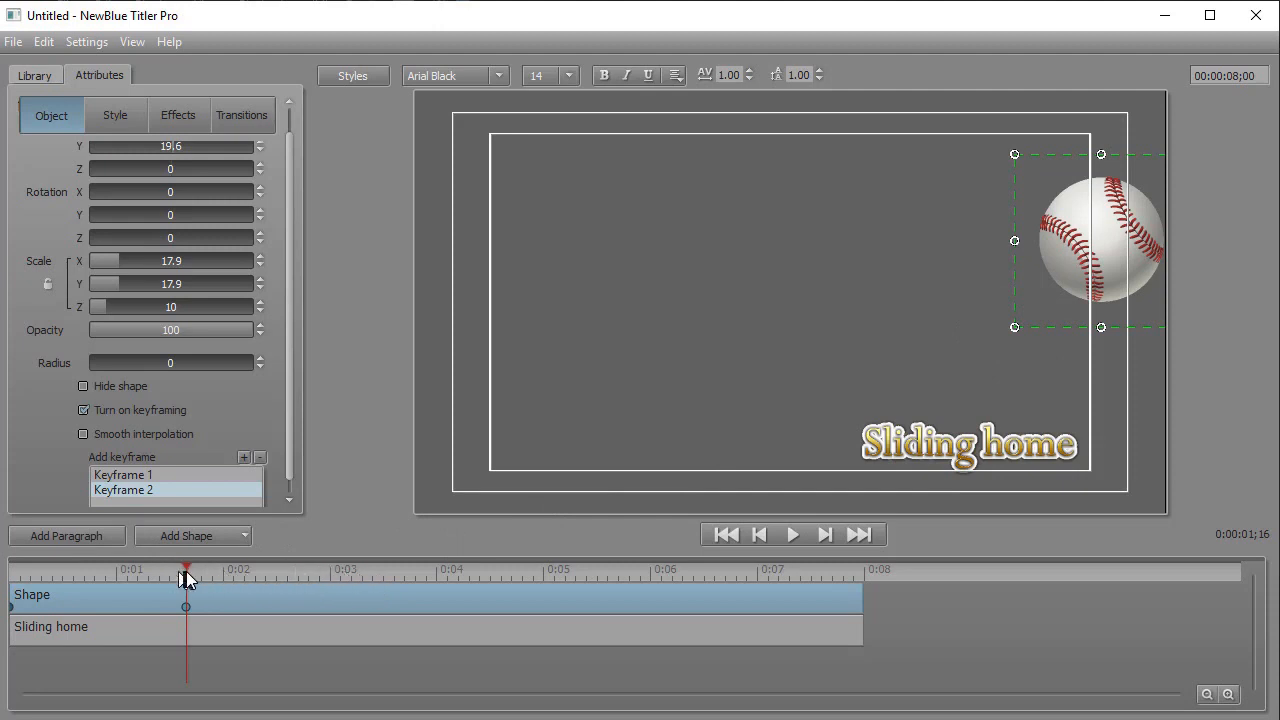
pyautogui.moveTo(187, 570); pyautogui.dragTo(331, 572)
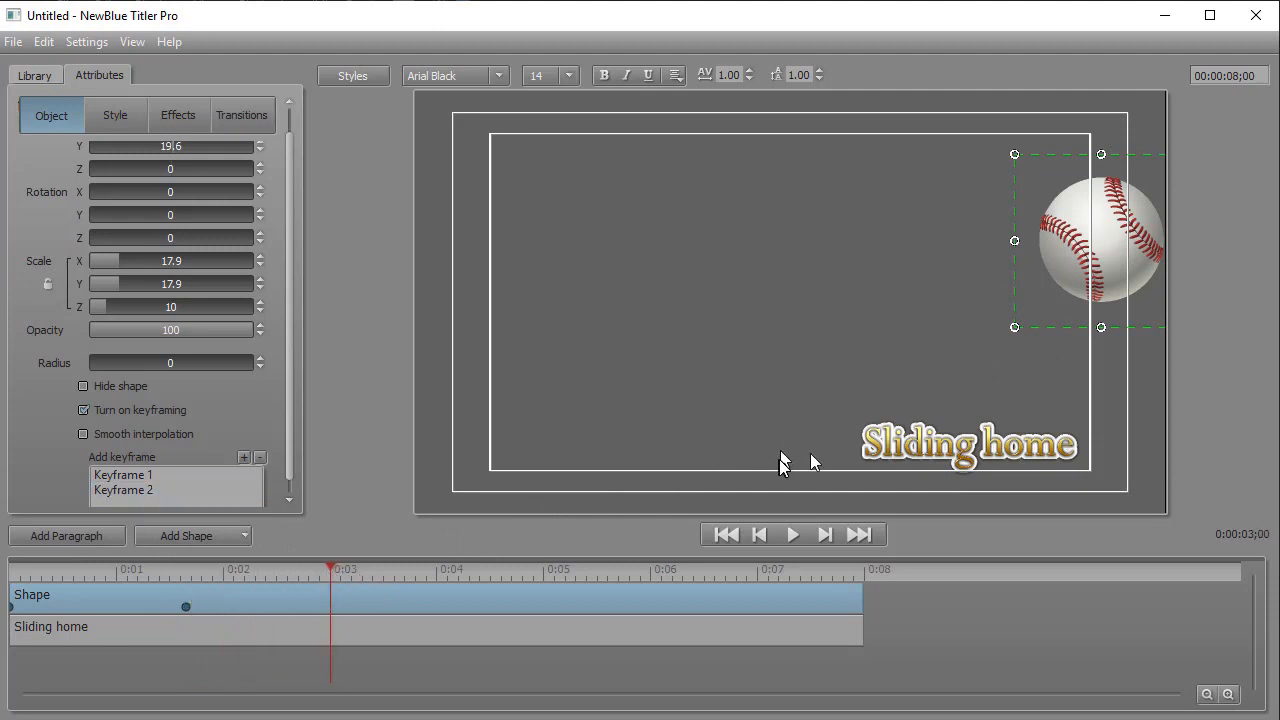
pyautogui.moveTo(1063, 329); pyautogui.dragTo(720, 546)
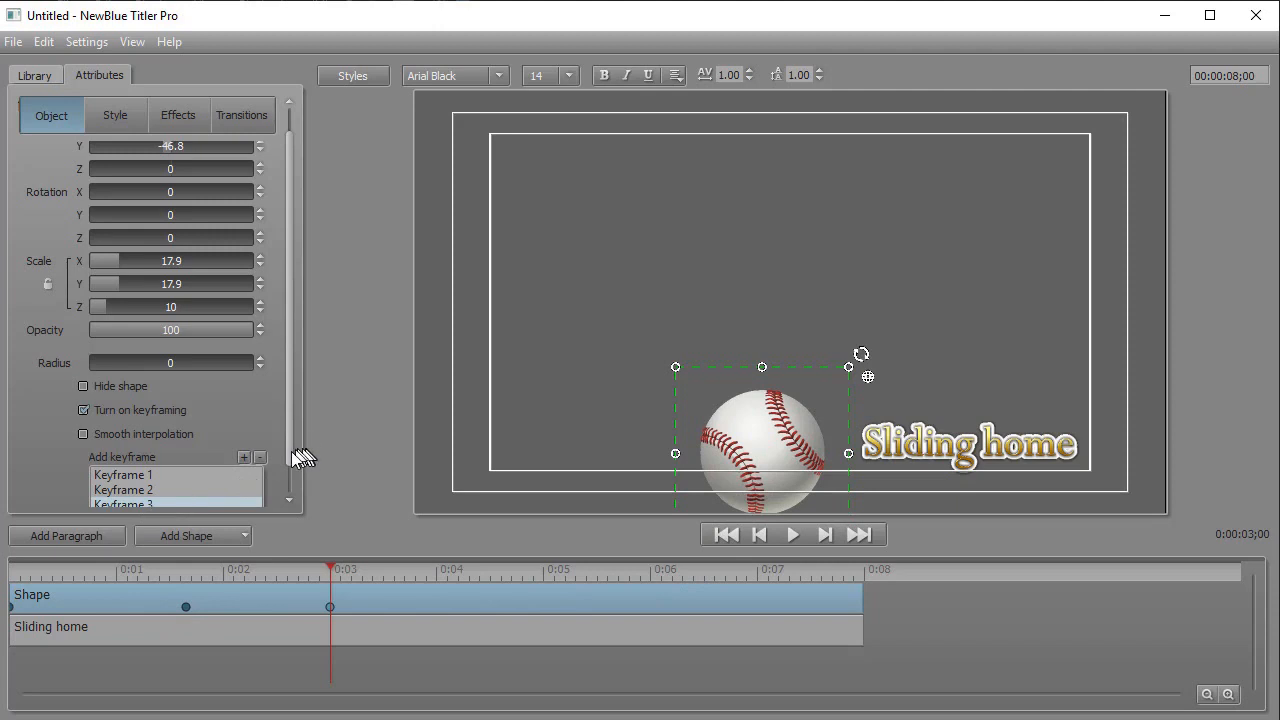
pyautogui.scroll(-1, 288, 452)
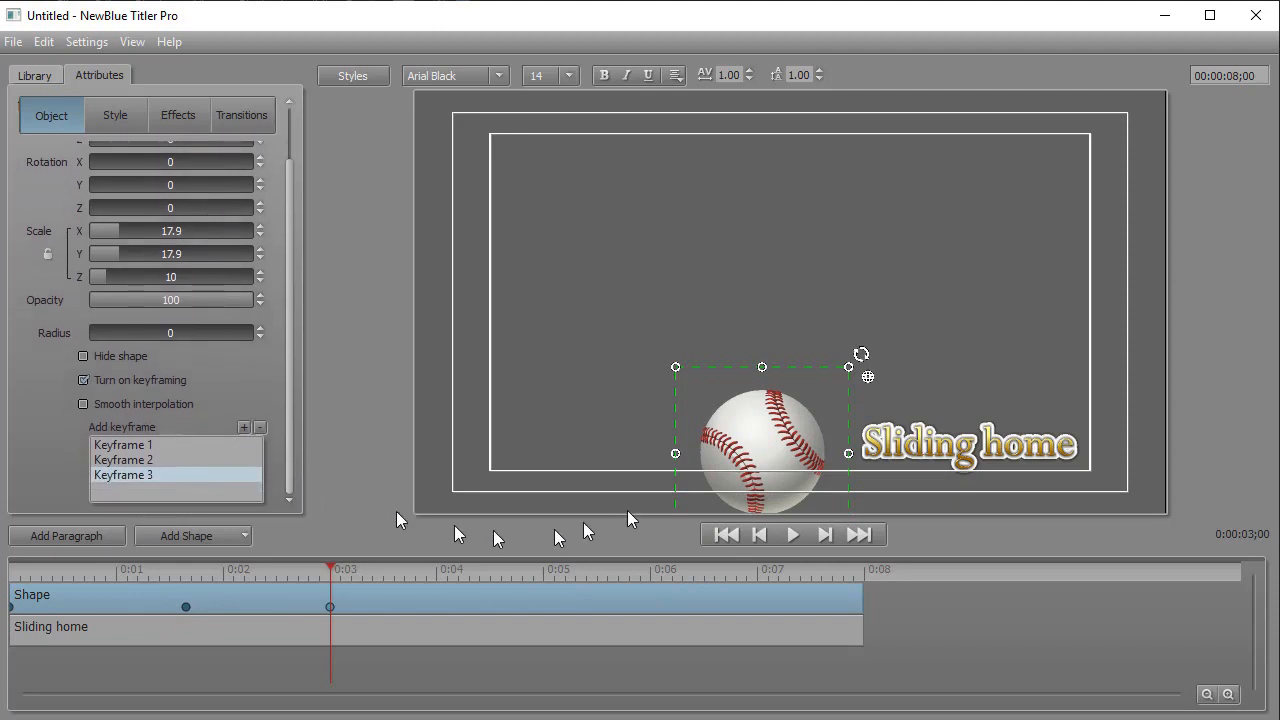
# - Keyframe the baseball near the frame's upper-left corner at 0:00:04;08
pyautogui.click(474, 577)
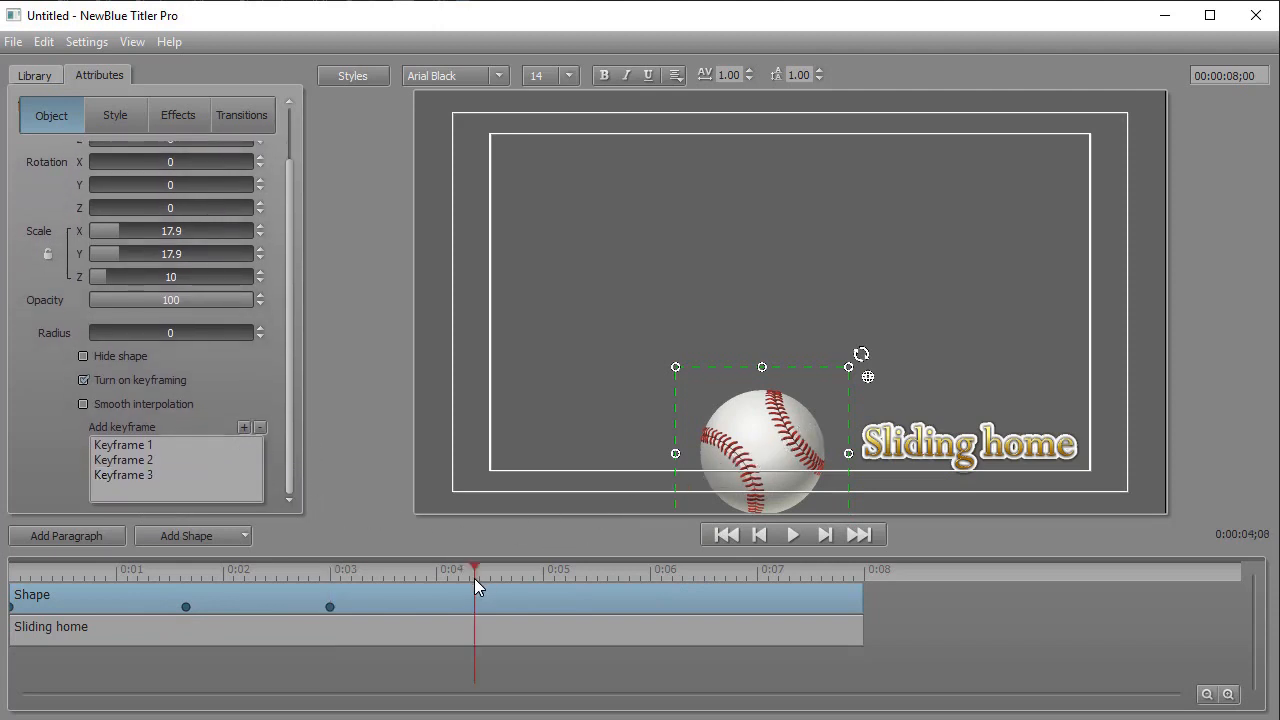
pyautogui.moveTo(745, 367); pyautogui.dragTo(569, 76)
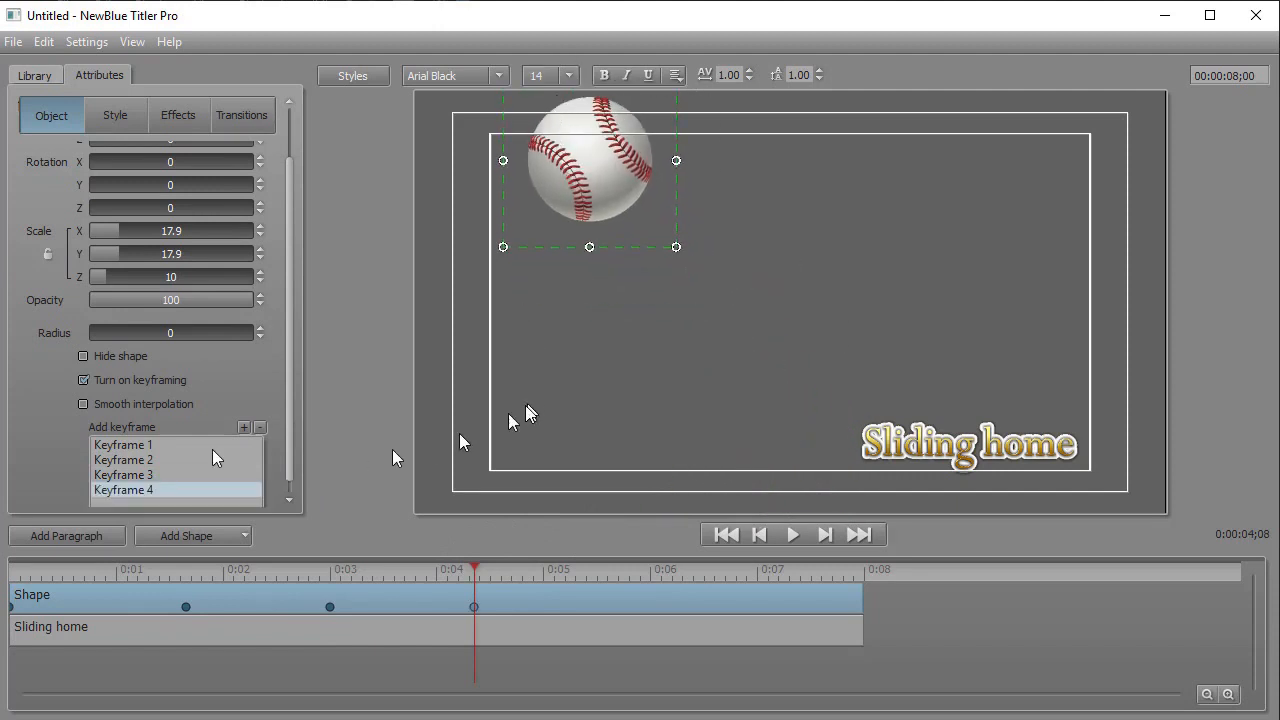
# - Keyframe the baseball outside the frame's lower-left corner at 0:00:05;20 and preview the animation from the start
pyautogui.click(632, 572)
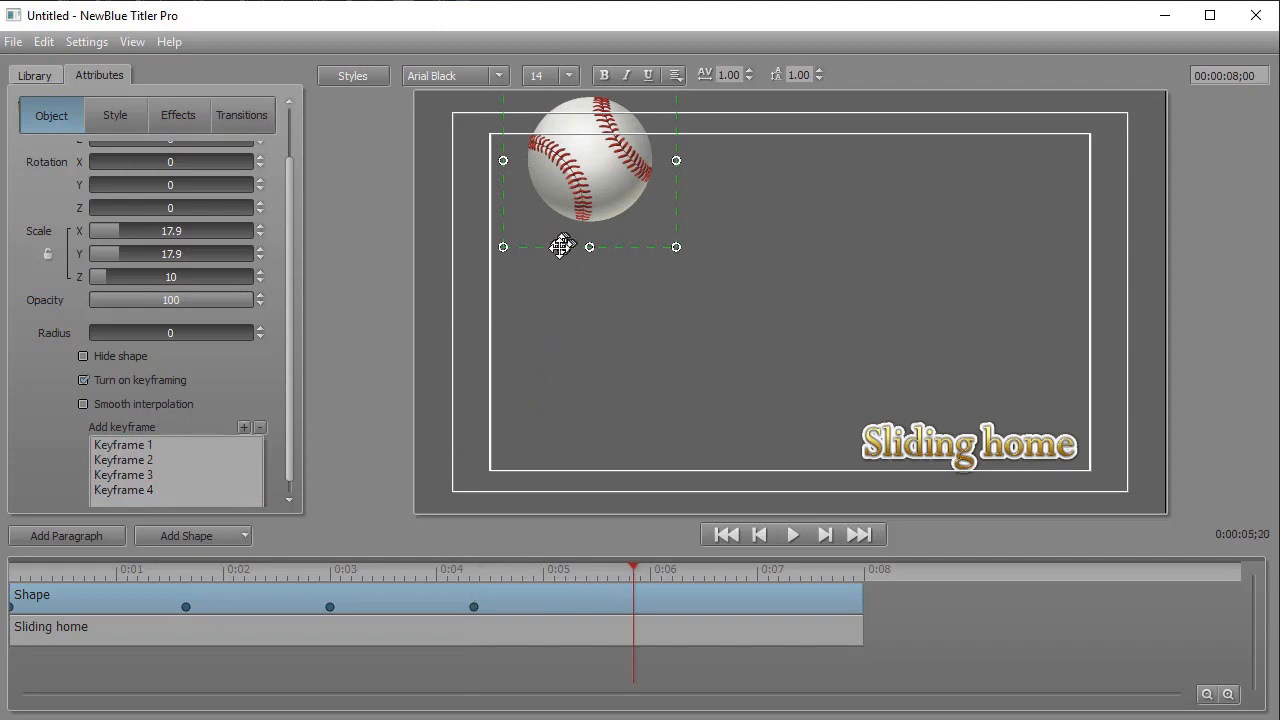
pyautogui.moveTo(558, 246); pyautogui.dragTo(321, 642)
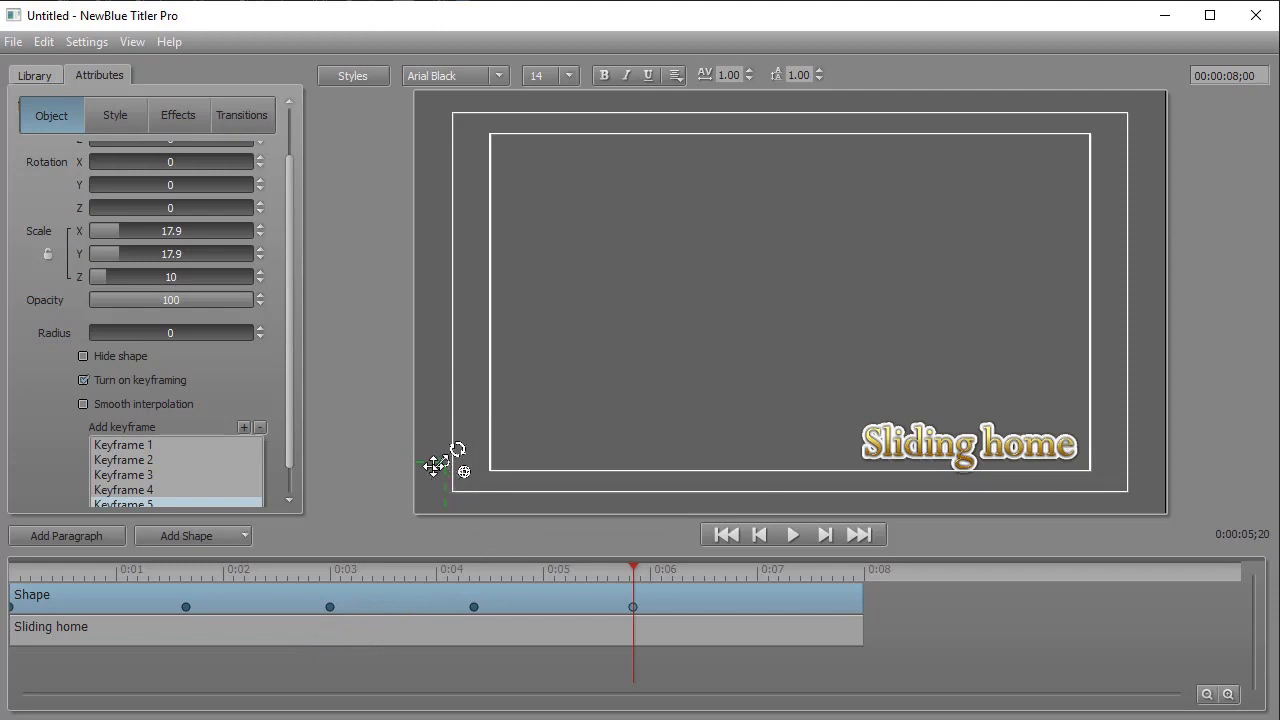
pyautogui.click(726, 535)
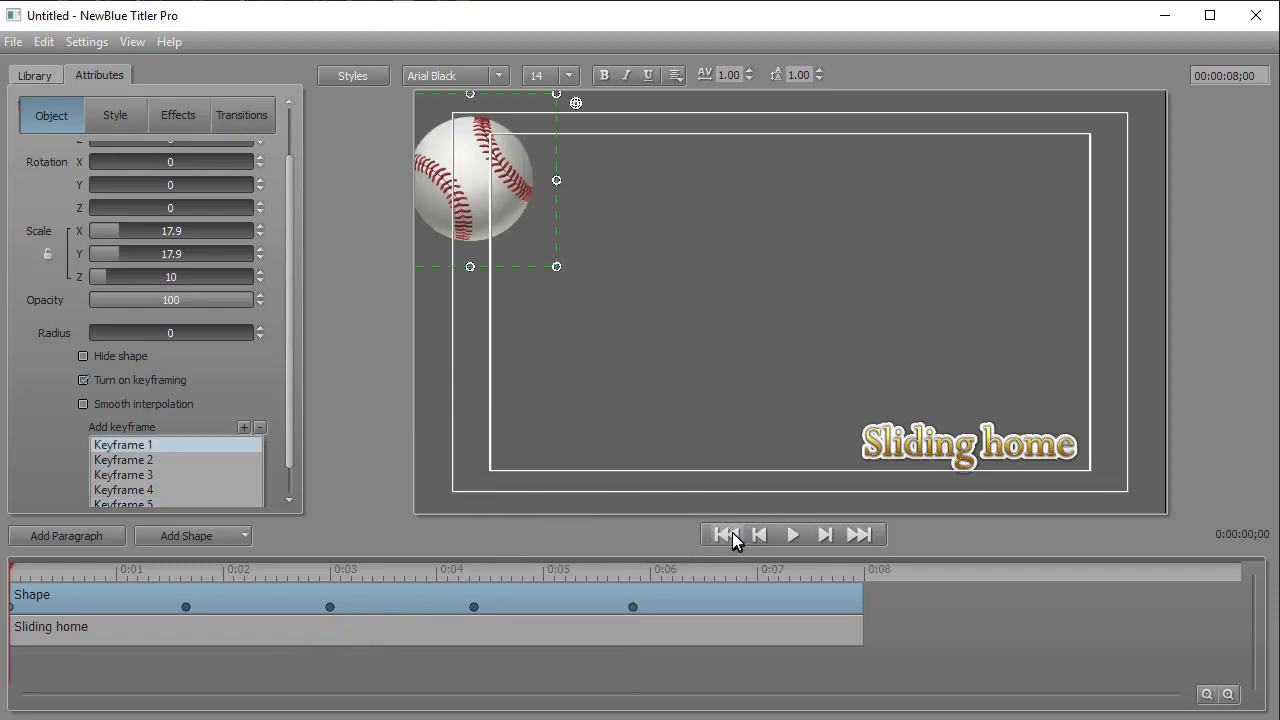
pyautogui.click(795, 535)
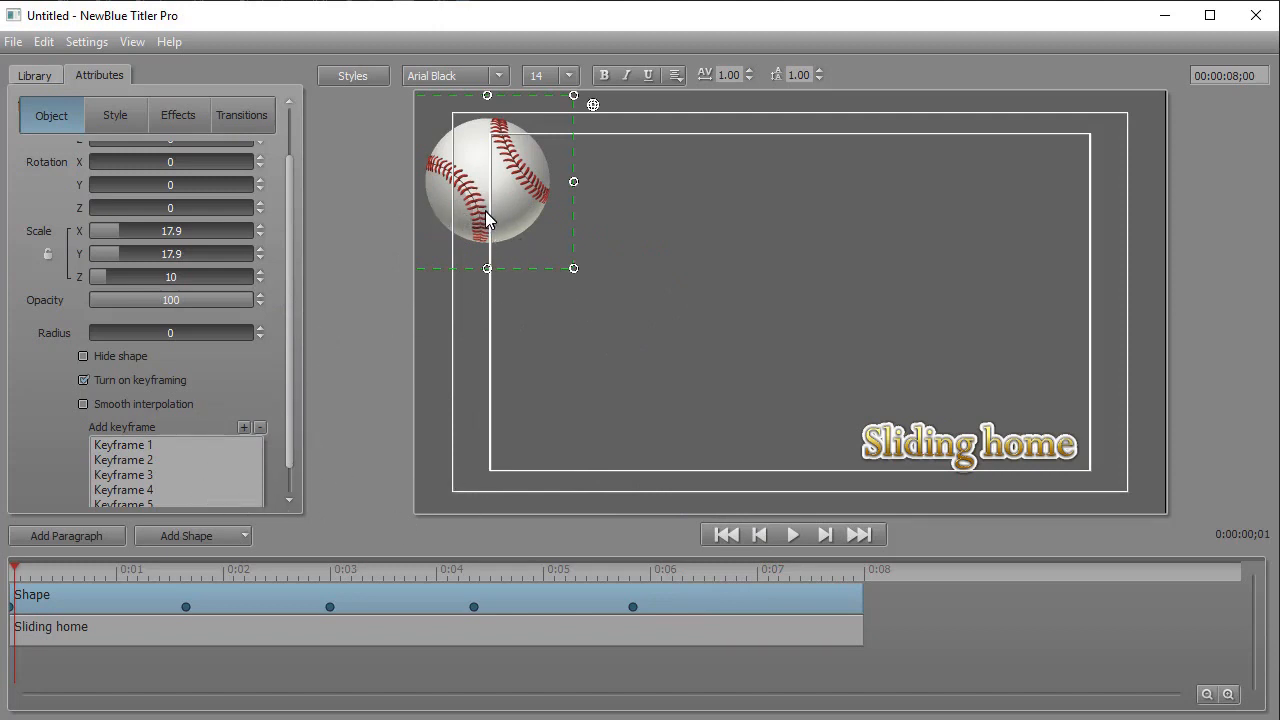
# - Set the baseball's Z rotation at Keyframe 1 to about -69.8 and preview the spin
pyautogui.click(145, 446)
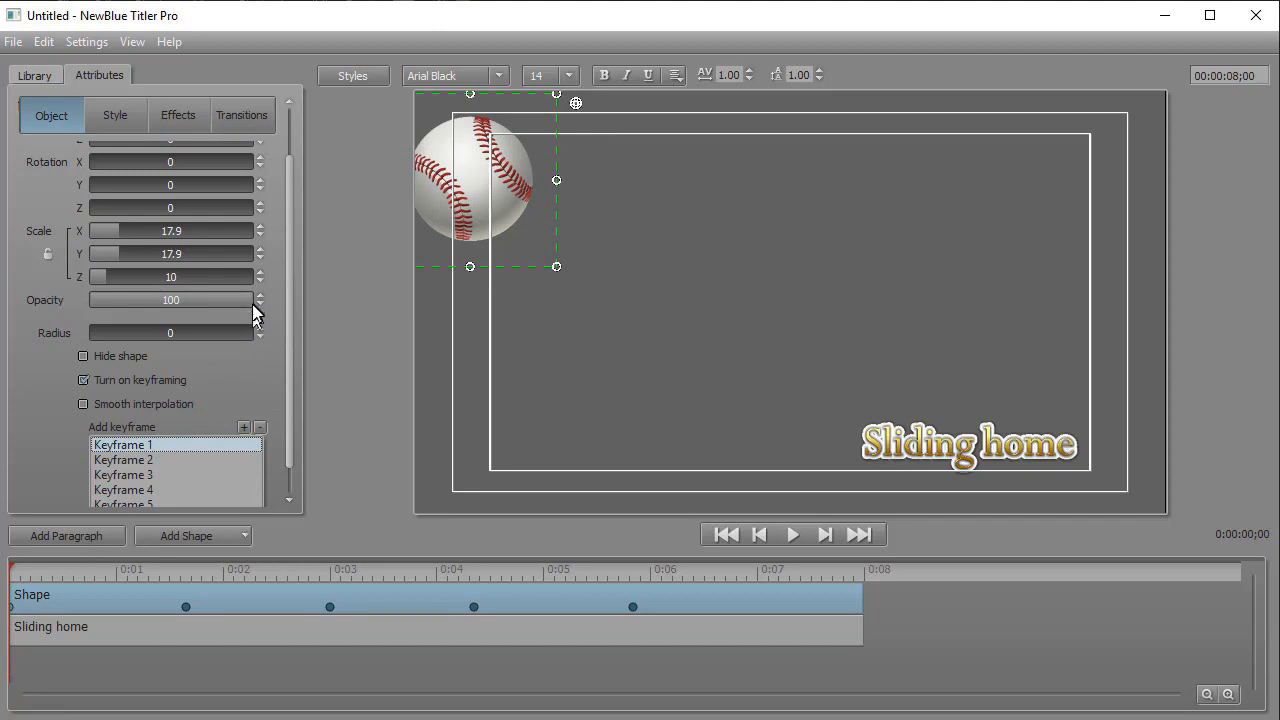
pyautogui.moveTo(286, 267); pyautogui.dragTo(288, 198)
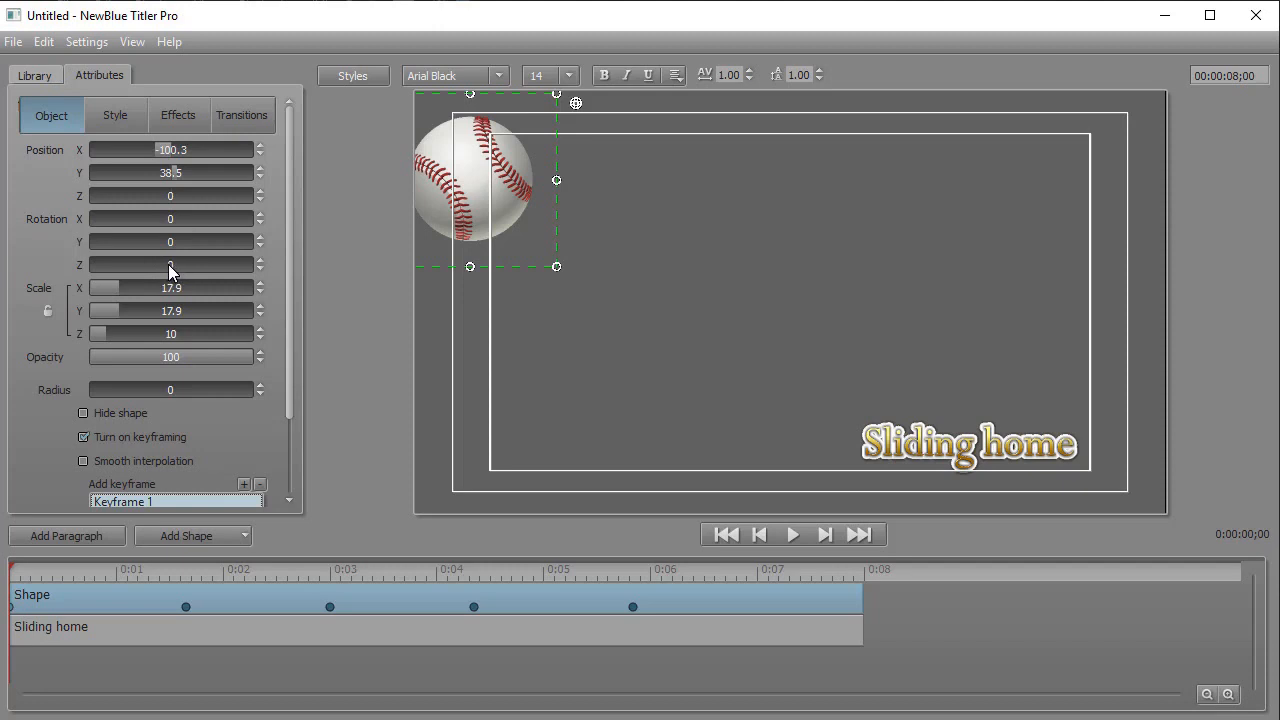
pyautogui.moveTo(169, 263); pyautogui.dragTo(137, 266)
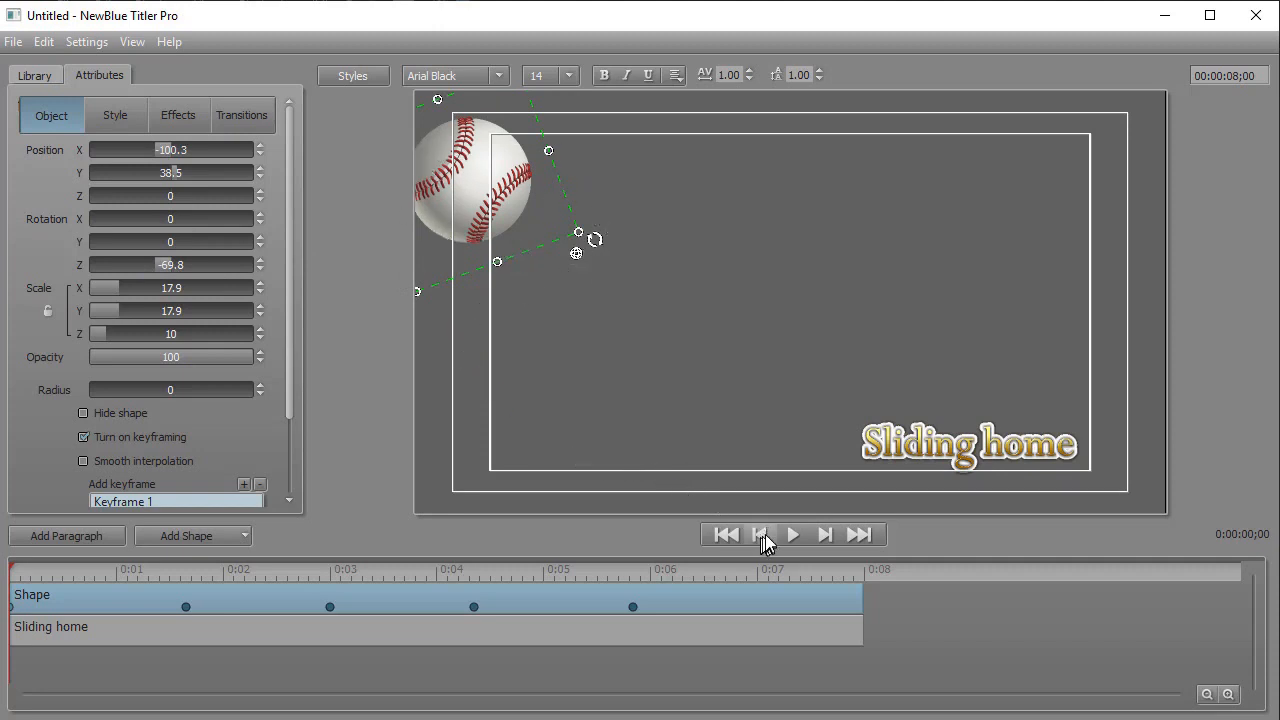
pyautogui.click(792, 537)
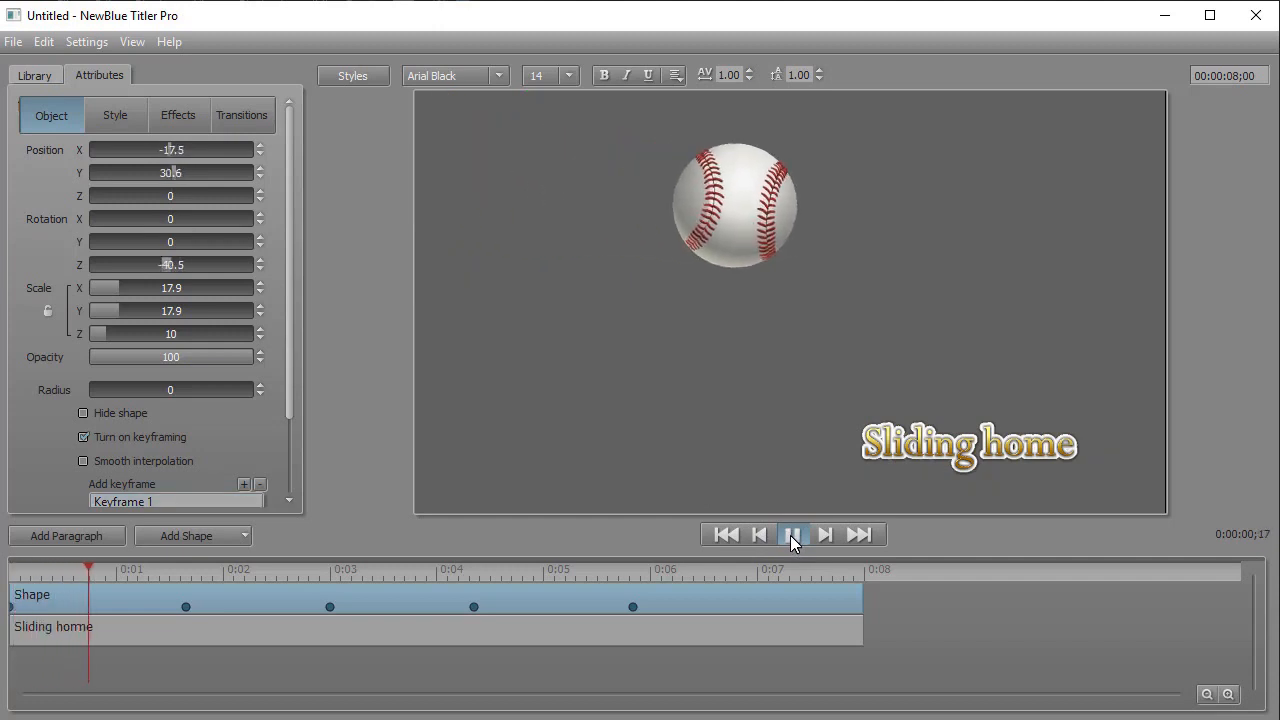
pyautogui.click(792, 537)
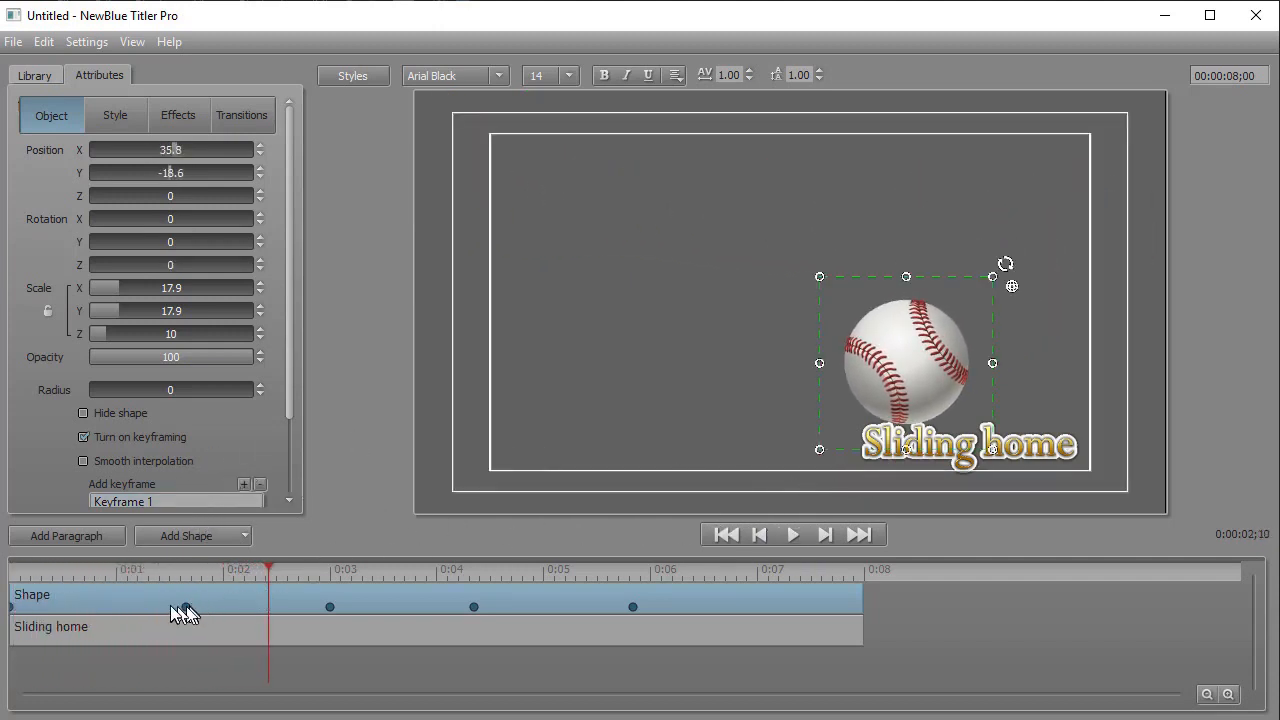
# - Set the baseball's Z rotation at Keyframe 2 to about -63.3
pyautogui.scroll(-3, 286, 385)
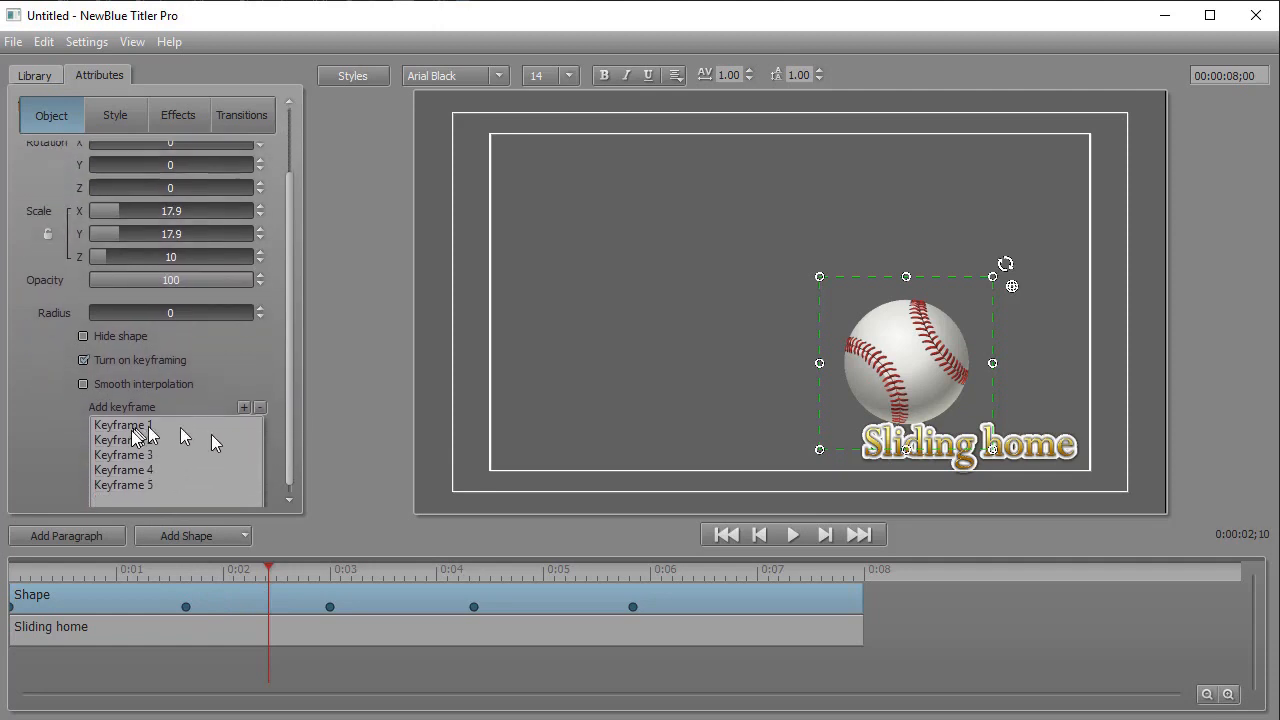
pyautogui.click(132, 440)
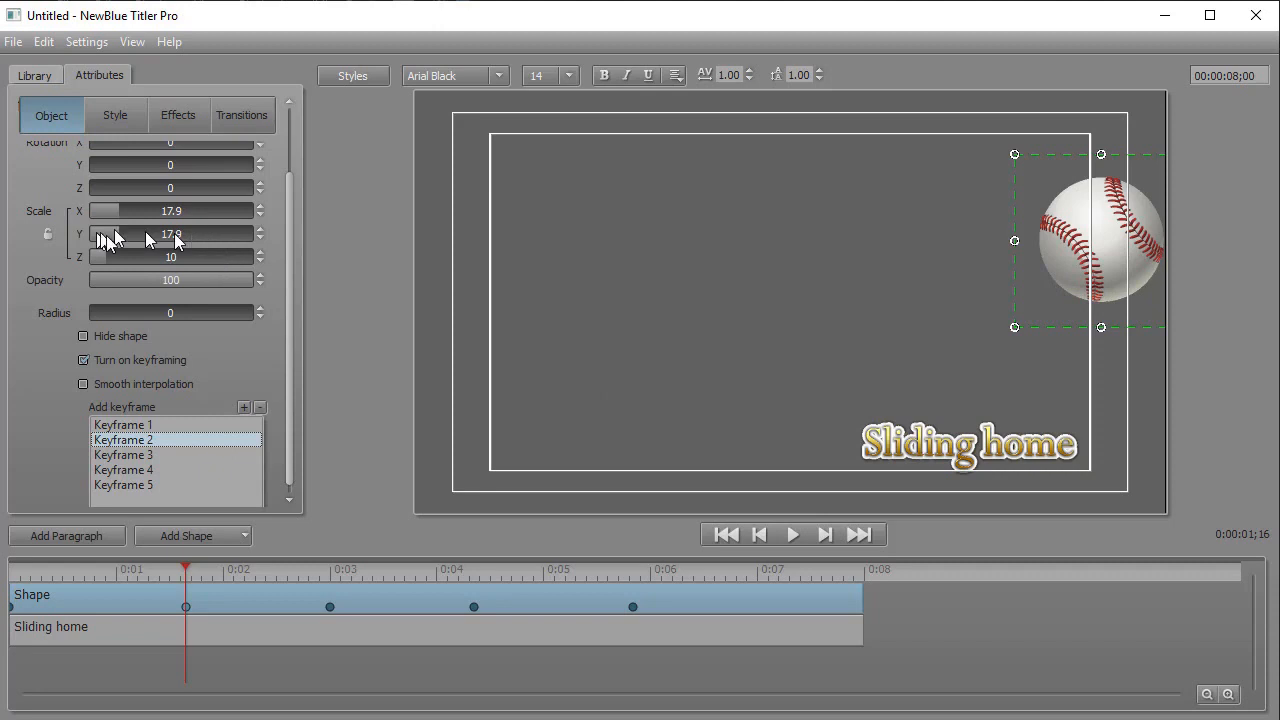
pyautogui.moveTo(293, 271); pyautogui.dragTo(283, 181)
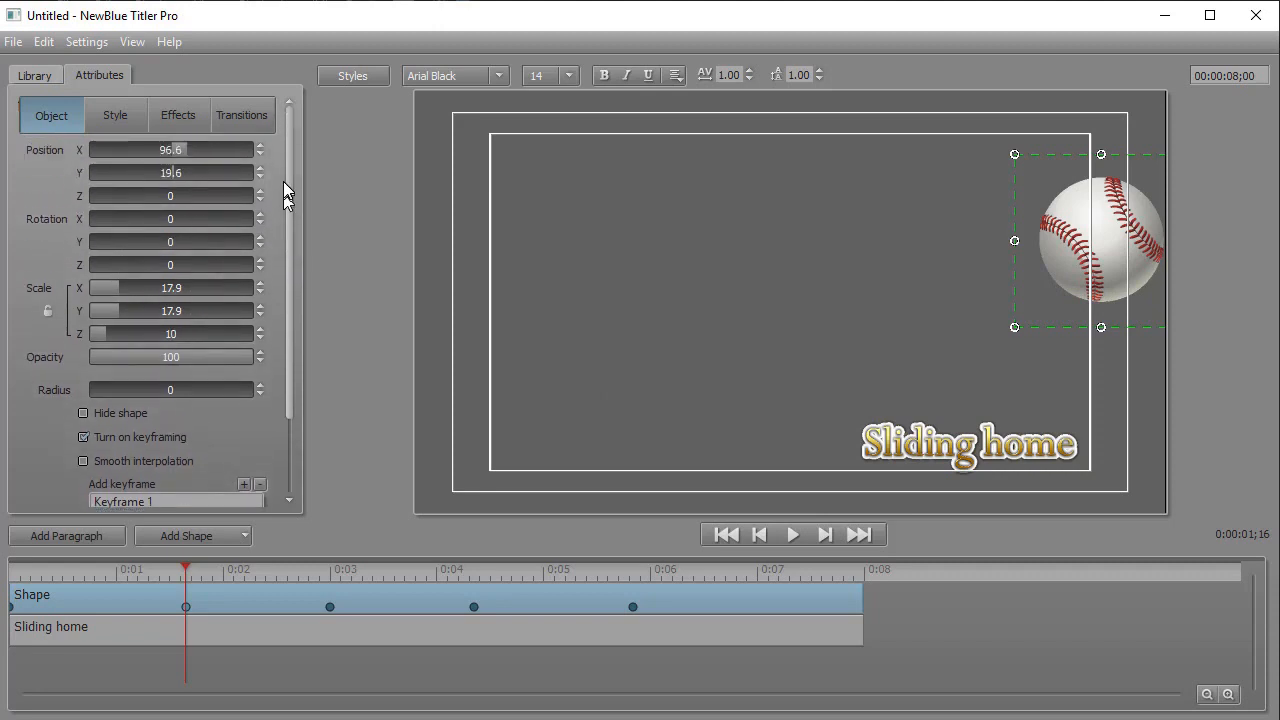
pyautogui.moveTo(166, 266); pyautogui.dragTo(143, 265)
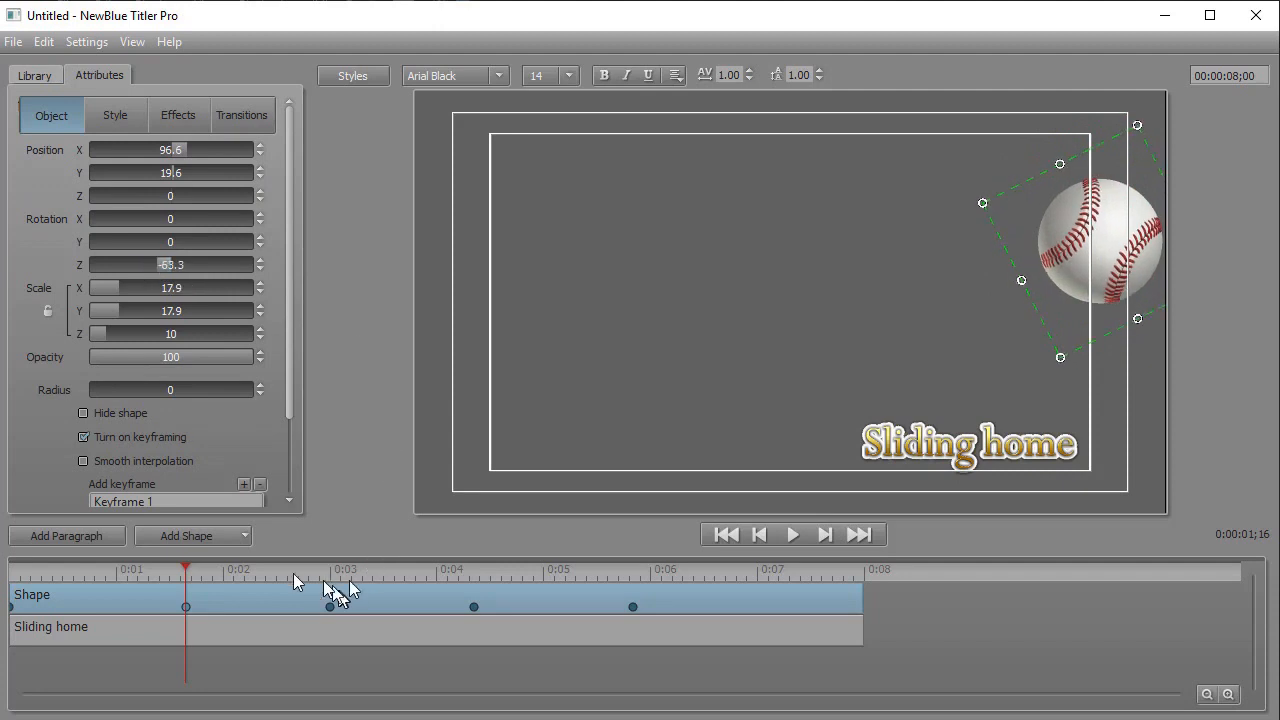
# - Set the baseball's Z rotation at Keyframe 3 to about 67.6
pyautogui.moveTo(289, 363); pyautogui.dragTo(277, 429)
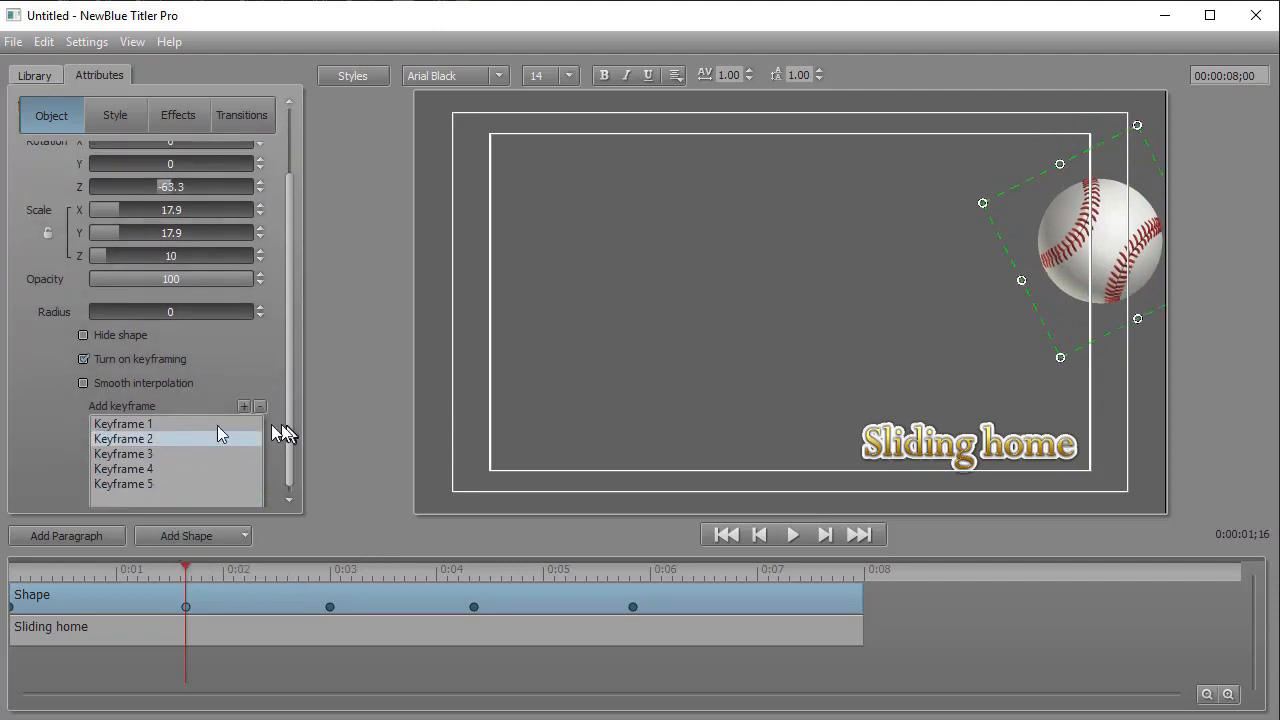
pyautogui.click(143, 456)
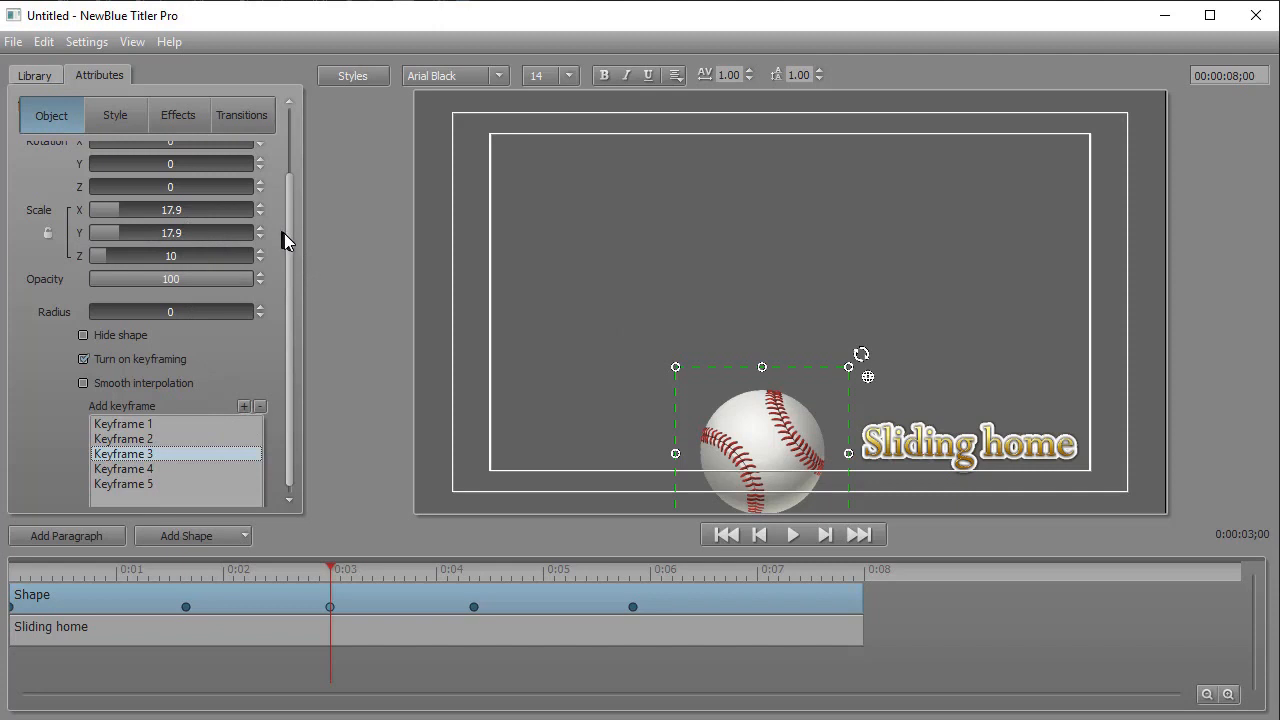
pyautogui.moveTo(286, 230); pyautogui.dragTo(284, 190)
pyautogui.moveTo(163, 243); pyautogui.dragTo(197, 242)
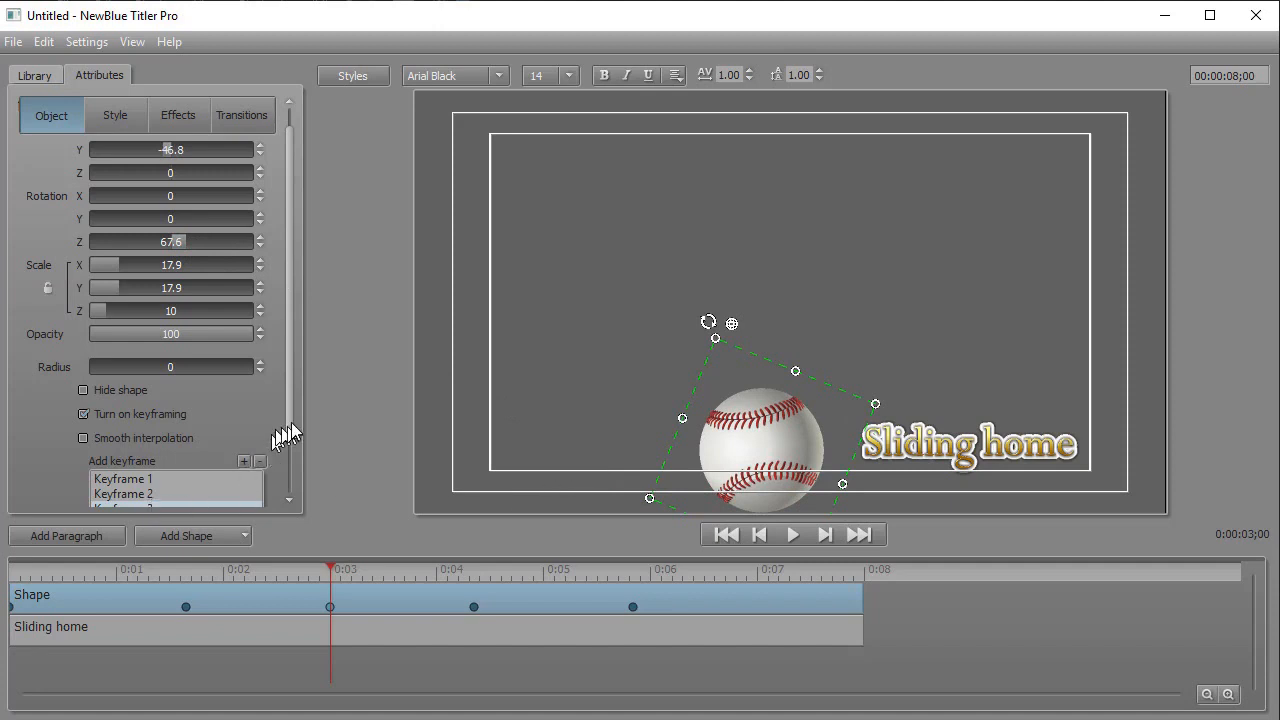
# - Set the baseball's Z rotation at Keyframe 4 to about -130.9
pyautogui.scroll(-3, 290, 425)
pyautogui.click(160, 460)
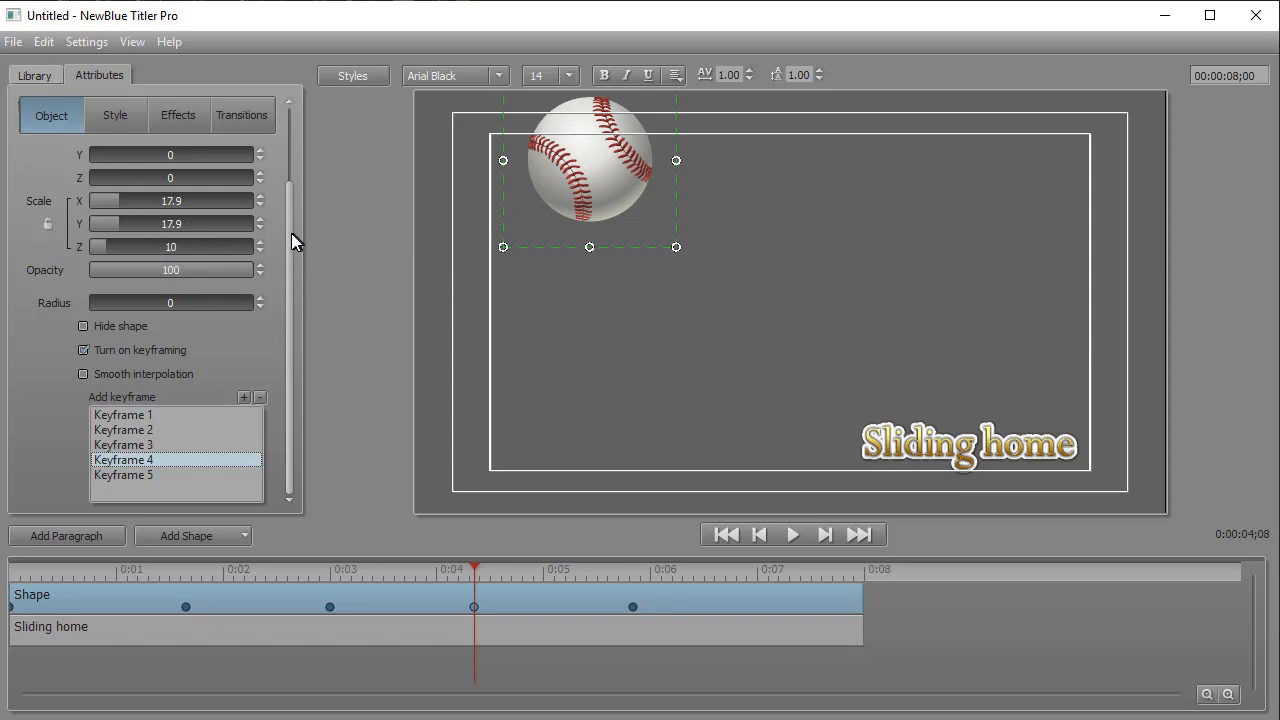
pyautogui.moveTo(291, 230); pyautogui.dragTo(285, 172)
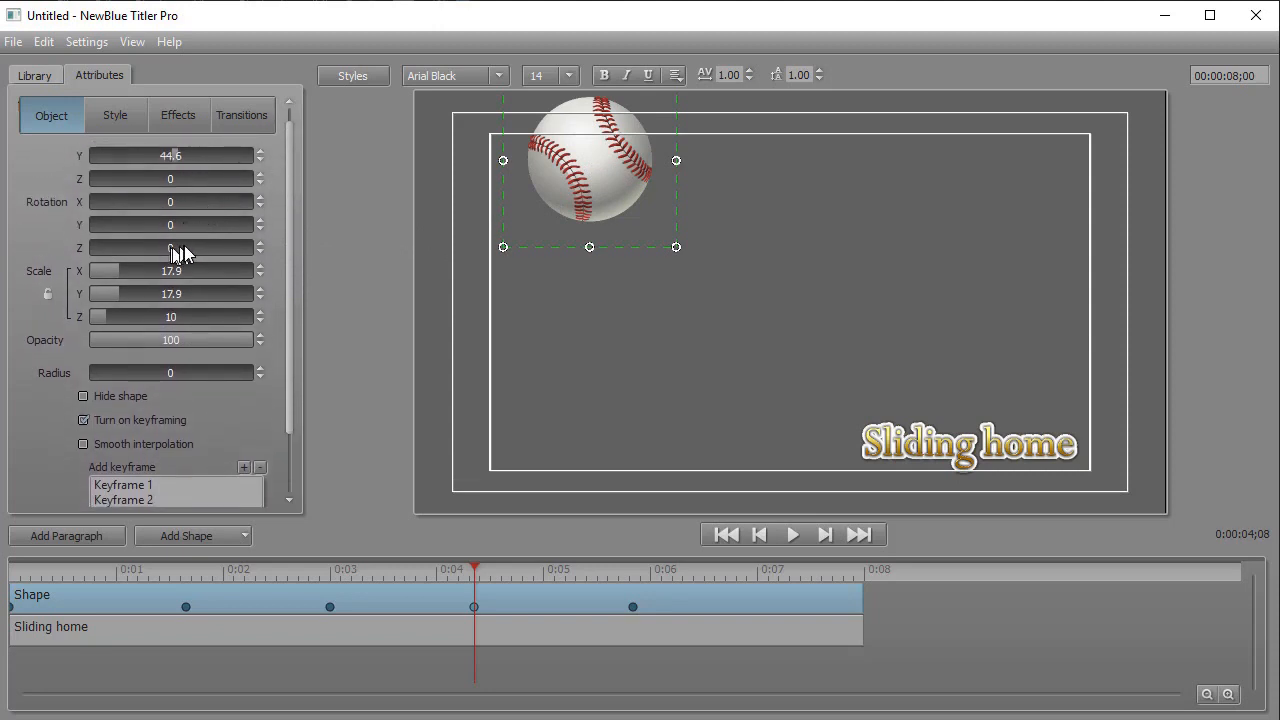
pyautogui.moveTo(170, 246); pyautogui.dragTo(109, 238)
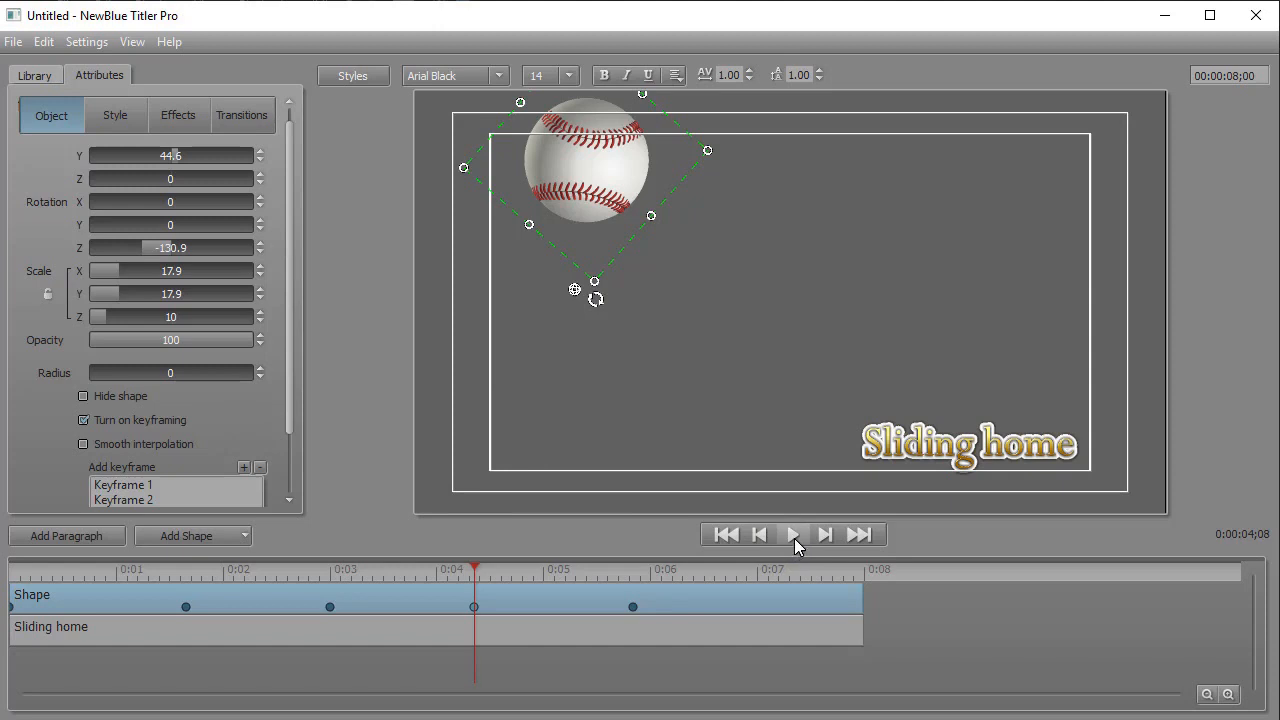
# - Play the title from the start to check the baseball's rotation across all keyframes
pyautogui.click(724, 536)
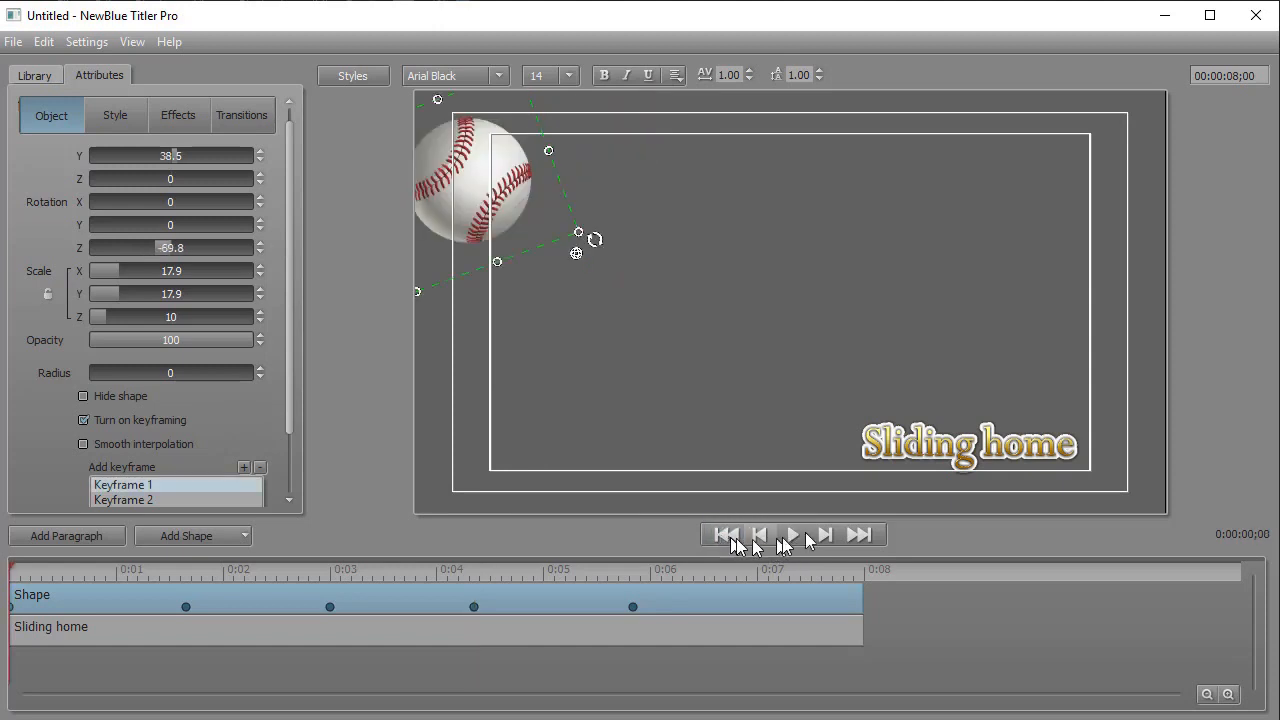
pyautogui.click(794, 535)
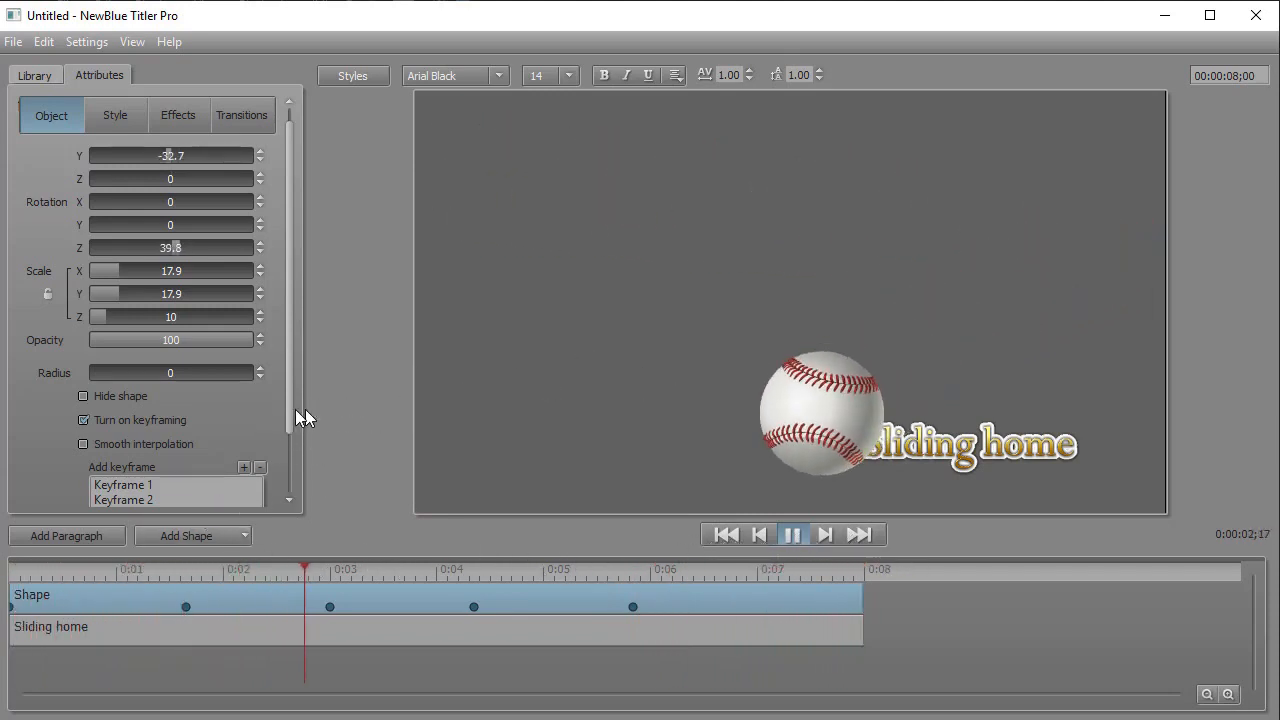
pyautogui.scroll(-1, 290, 412)
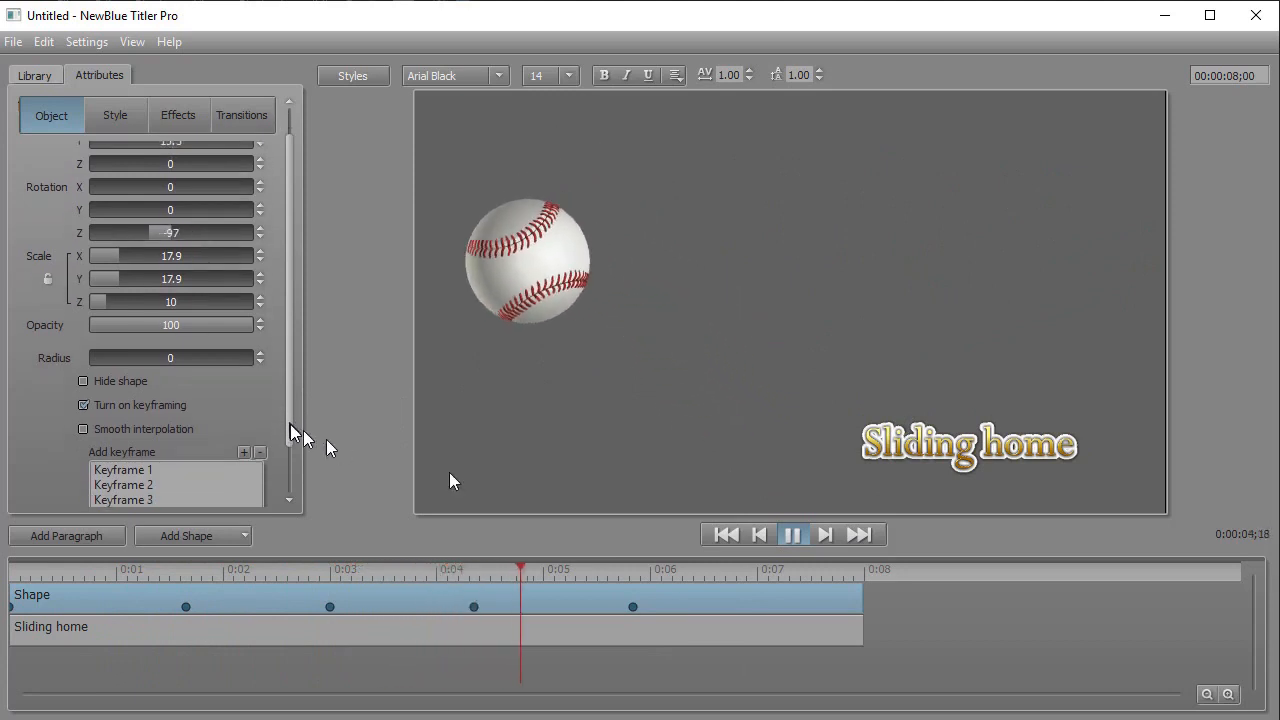
pyautogui.click(795, 535)
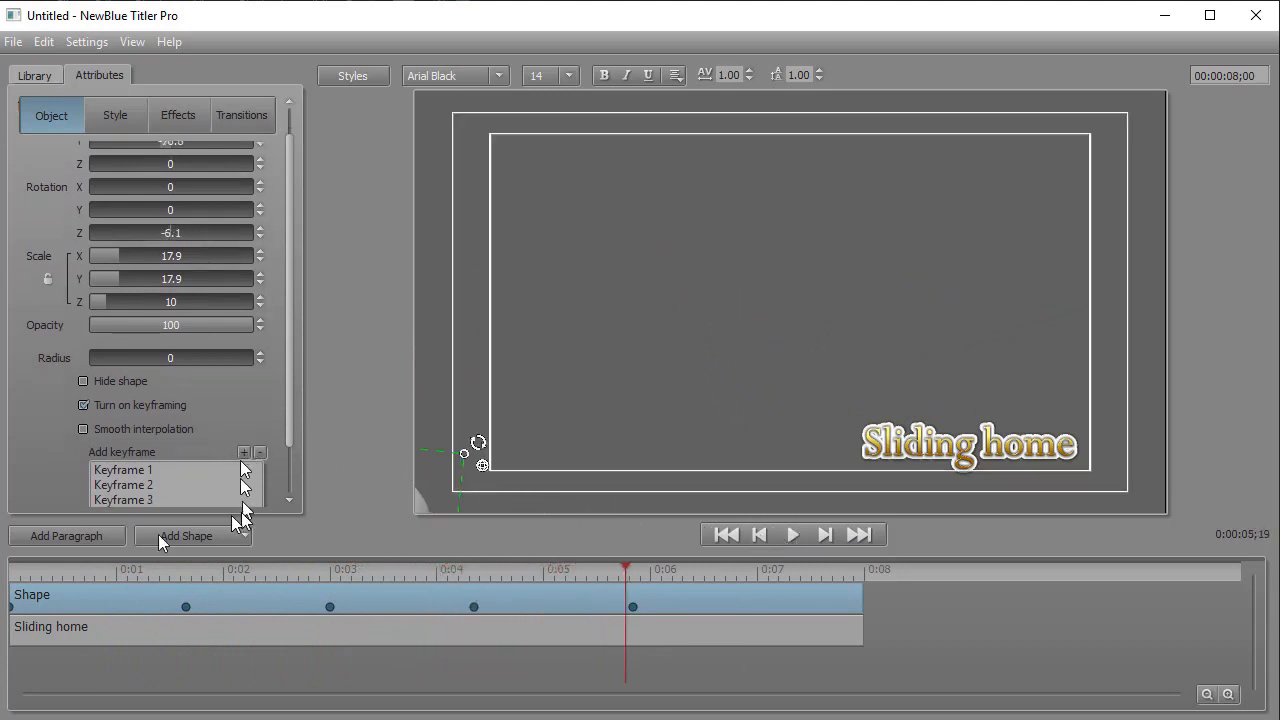
# - Set the baseball's Z rotation to about -111.3 at Keyframe 1 and about -196.4 at Keyframe 2
pyautogui.click(158, 470)
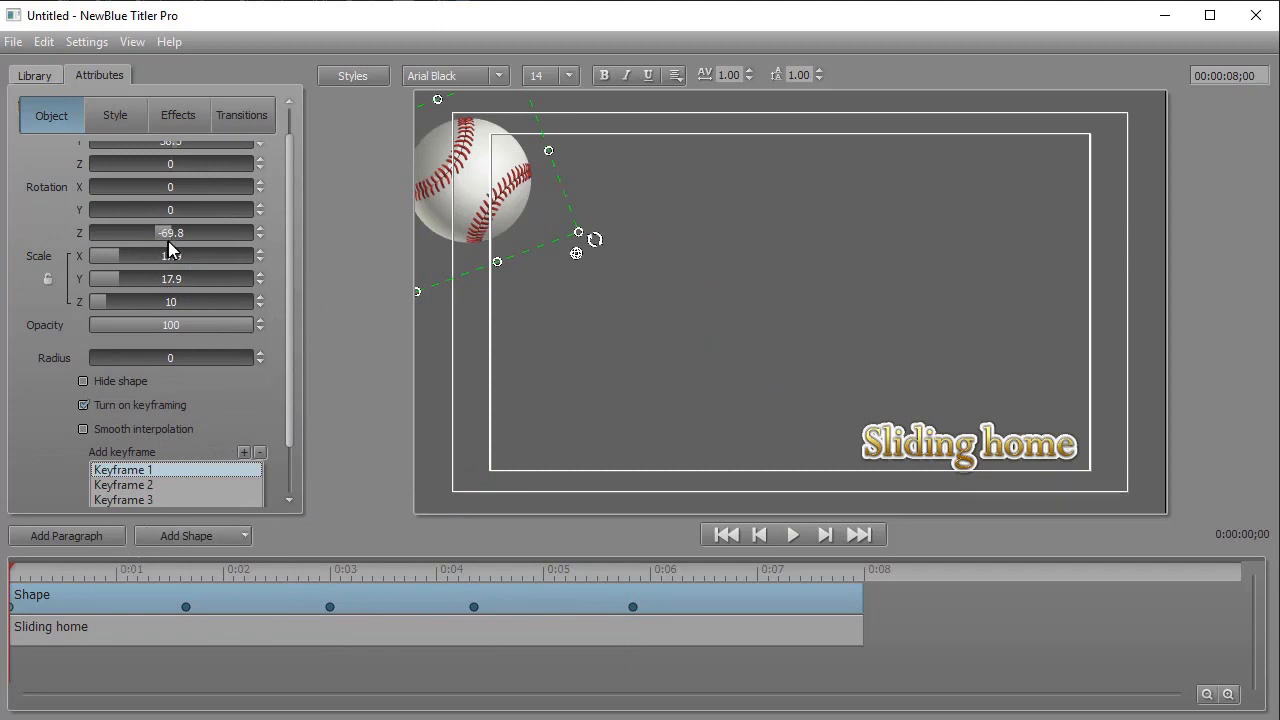
pyautogui.moveTo(159, 234)
pyautogui.mouseDown()
pyautogui.moveTo(138, 232)
pyautogui.moveTo(142, 247)
pyautogui.mouseUp()
pyautogui.click(169, 484)
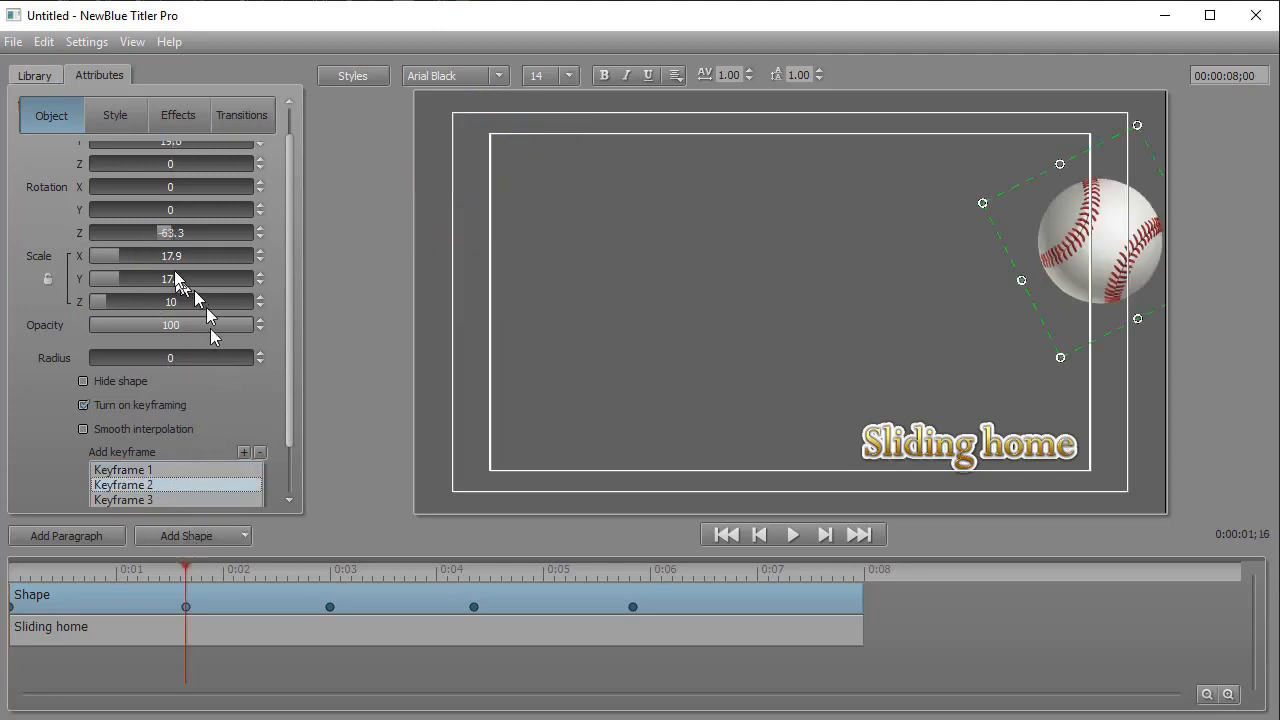
pyautogui.moveTo(161, 235); pyautogui.dragTo(108, 236)
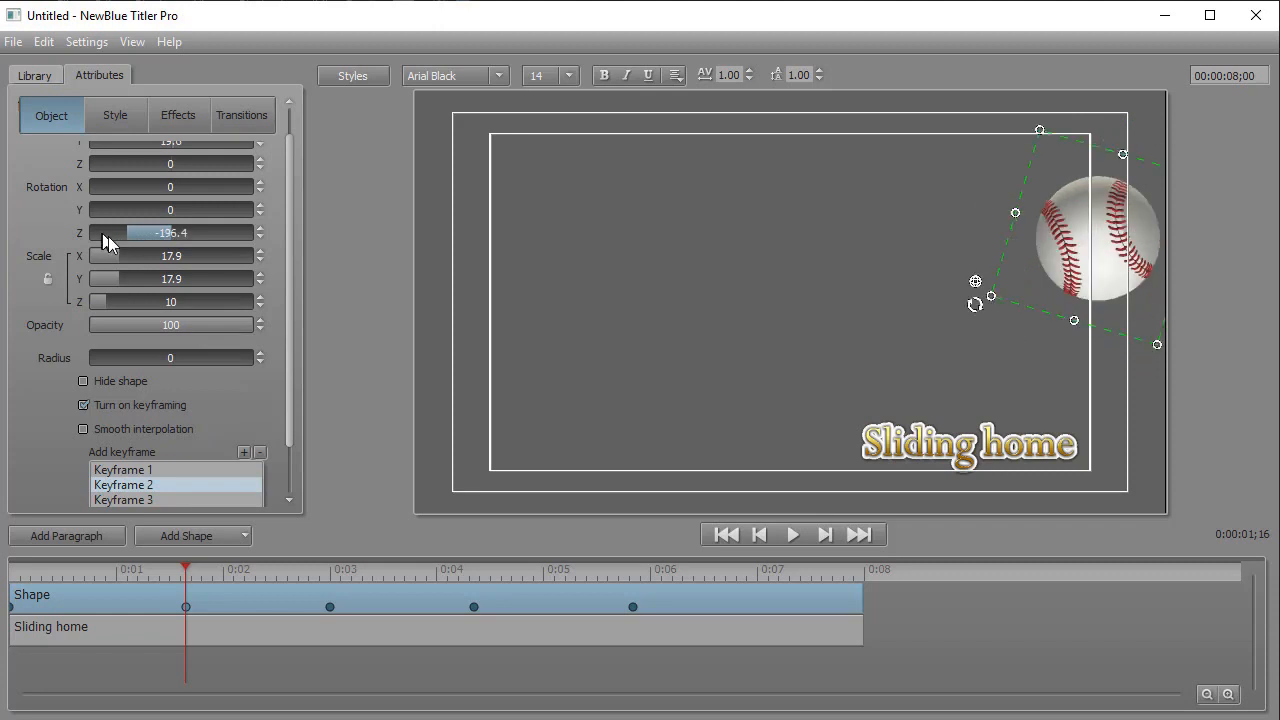
# - Preview the title from the start to check the baseball's faster spin
pyautogui.click(726, 535)
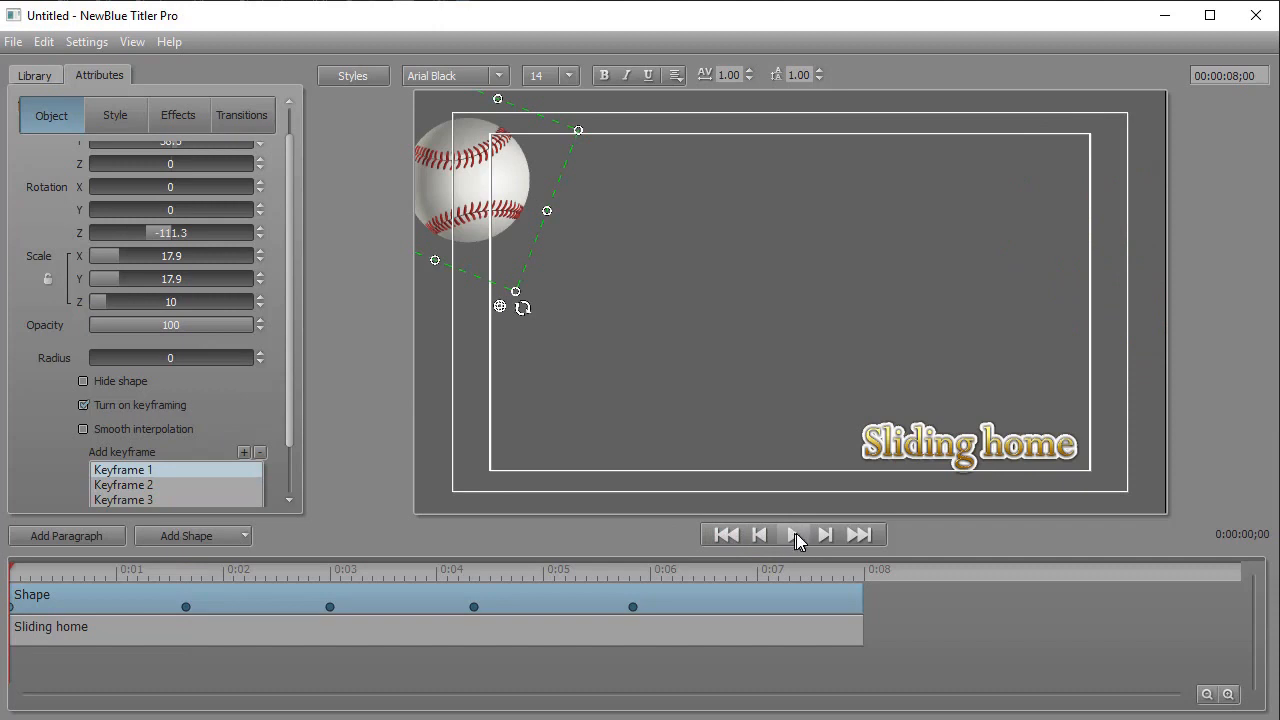
pyautogui.click(795, 534)
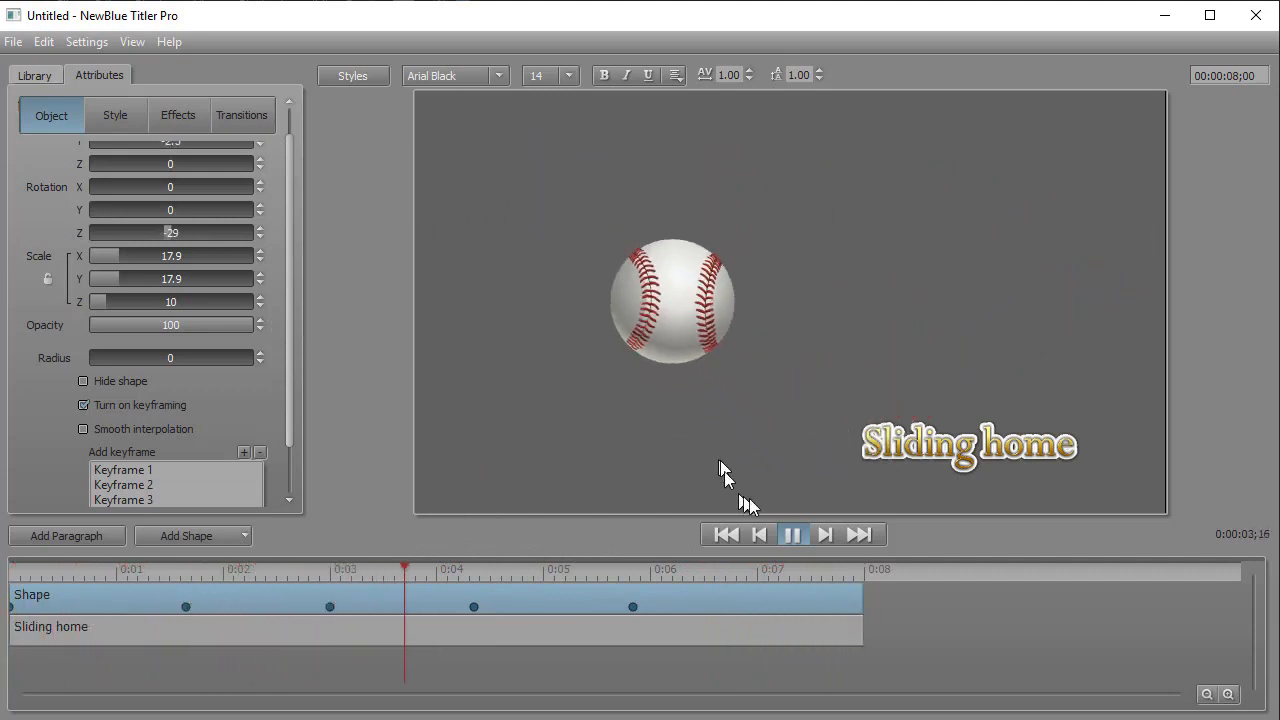
pyautogui.click(780, 535)
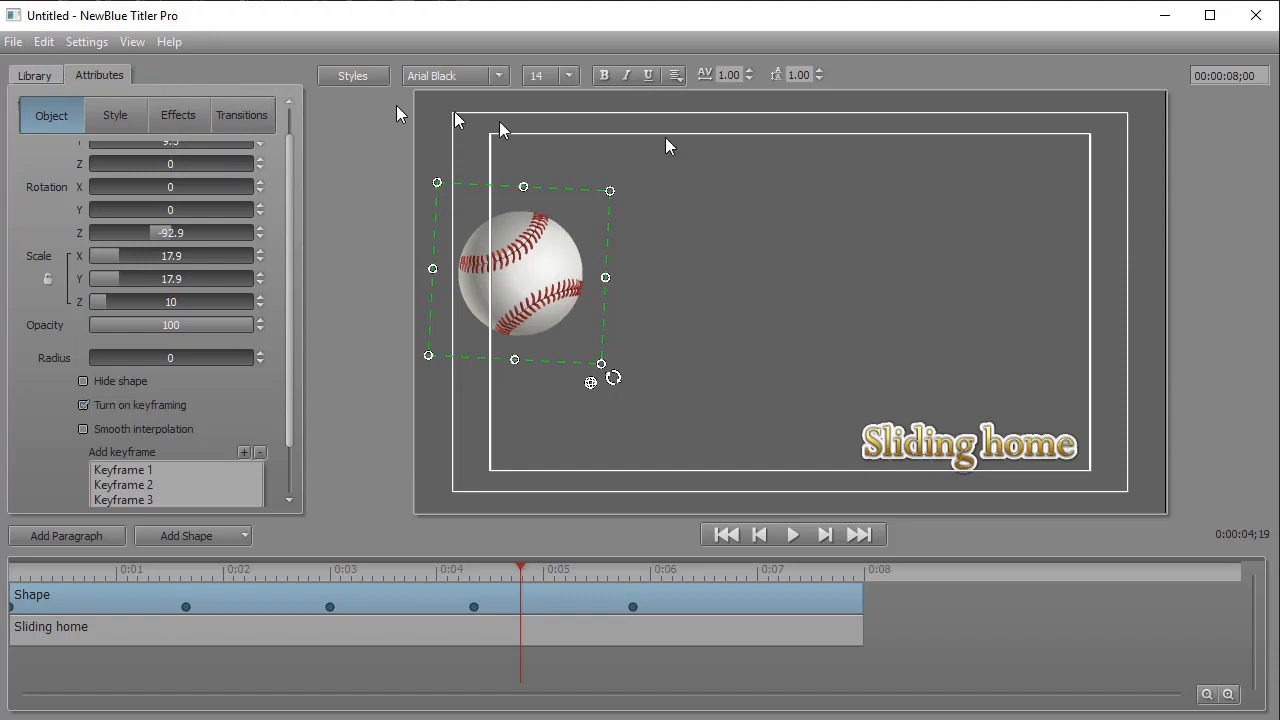
# - Close the title editor to return to PowerDirector and play the whole movie from about 00;00;00;14
pyautogui.click(1255, 15)
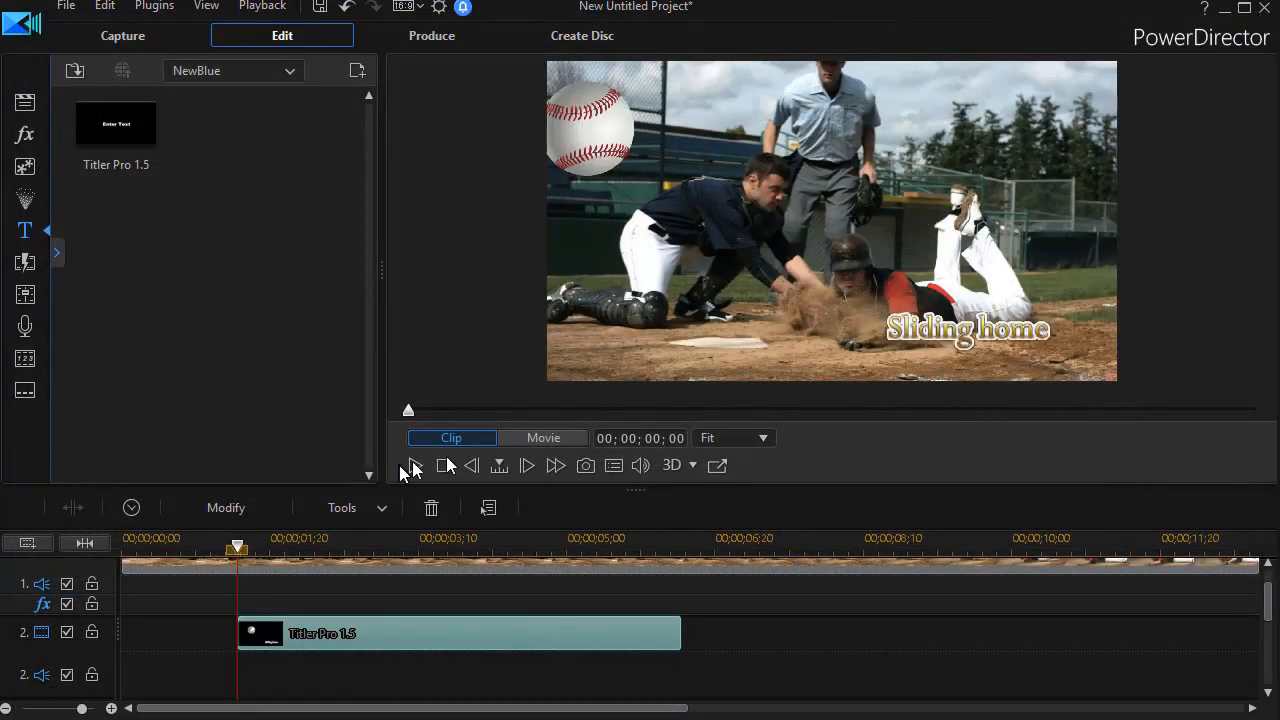
pyautogui.click(545, 439)
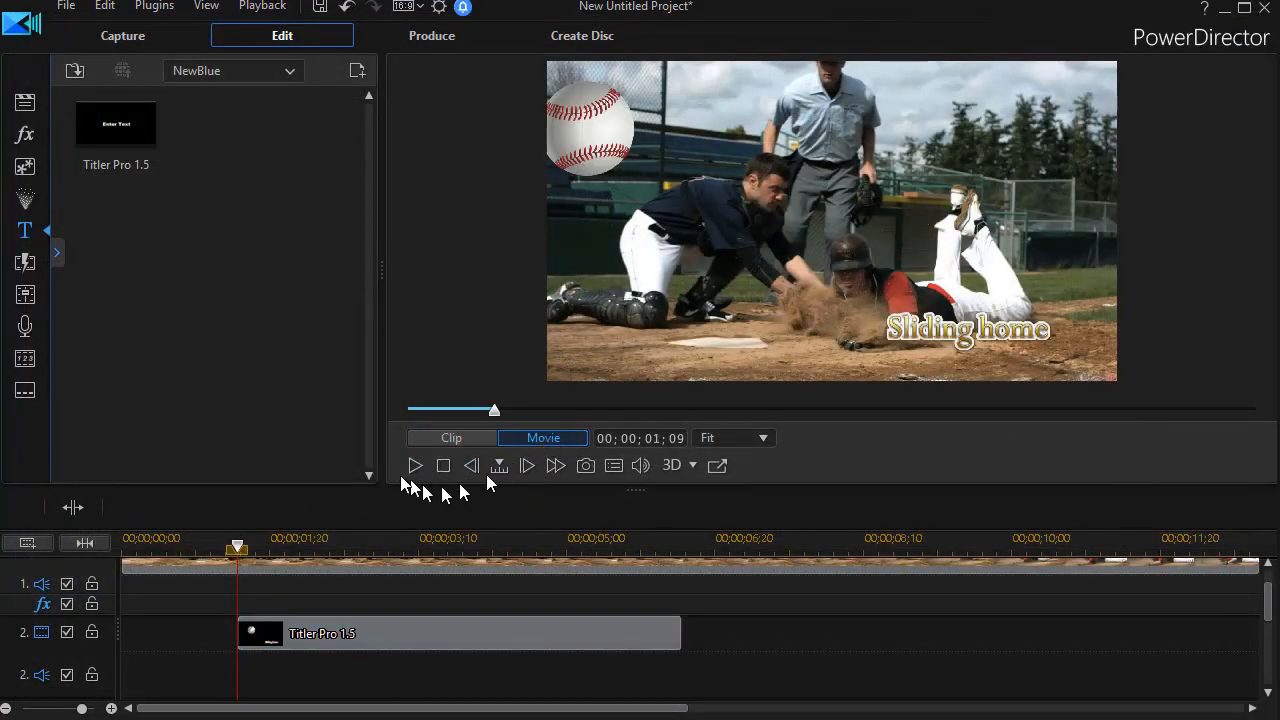
pyautogui.moveTo(240, 557); pyautogui.dragTo(163, 552)
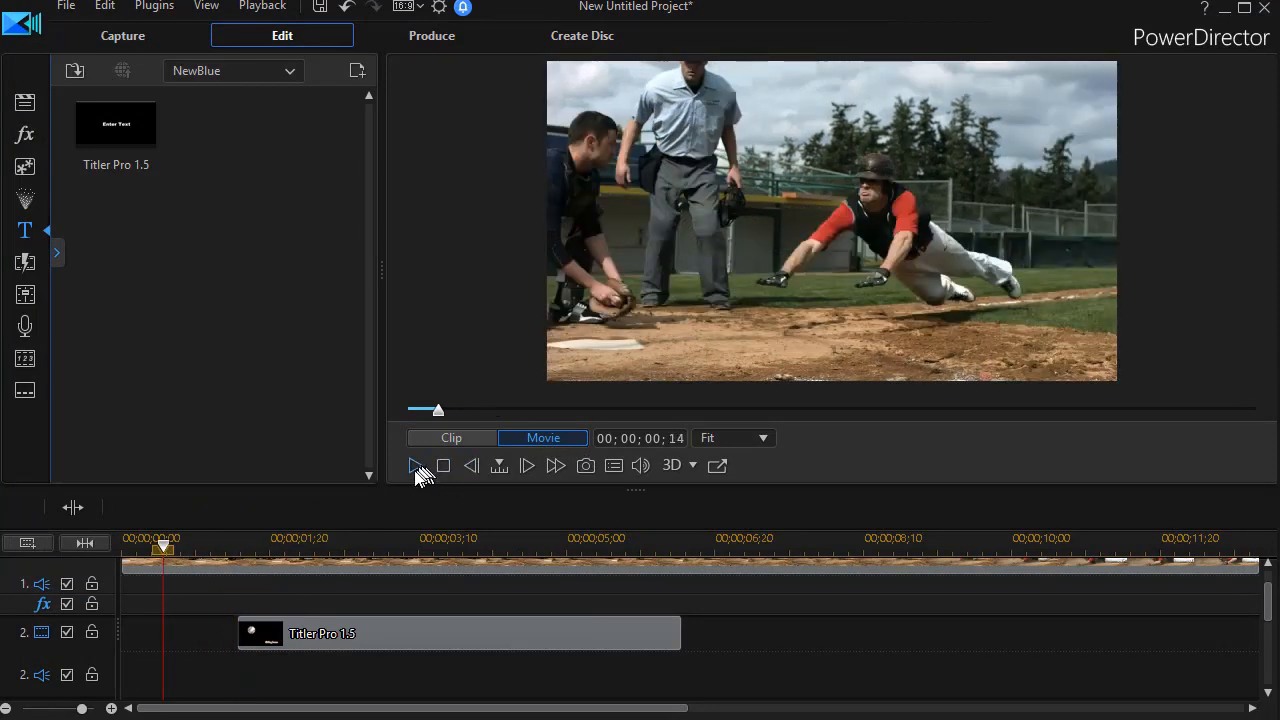
pyautogui.click(415, 466)
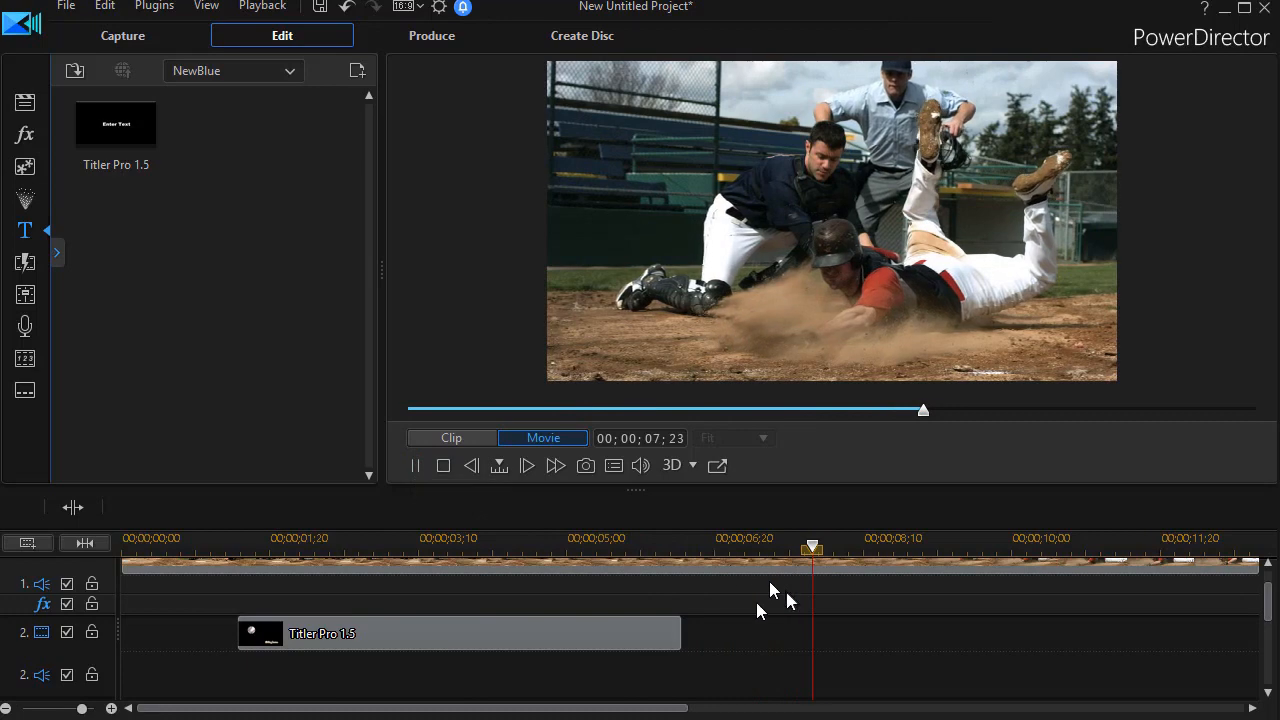
pyautogui.click(649, 542)
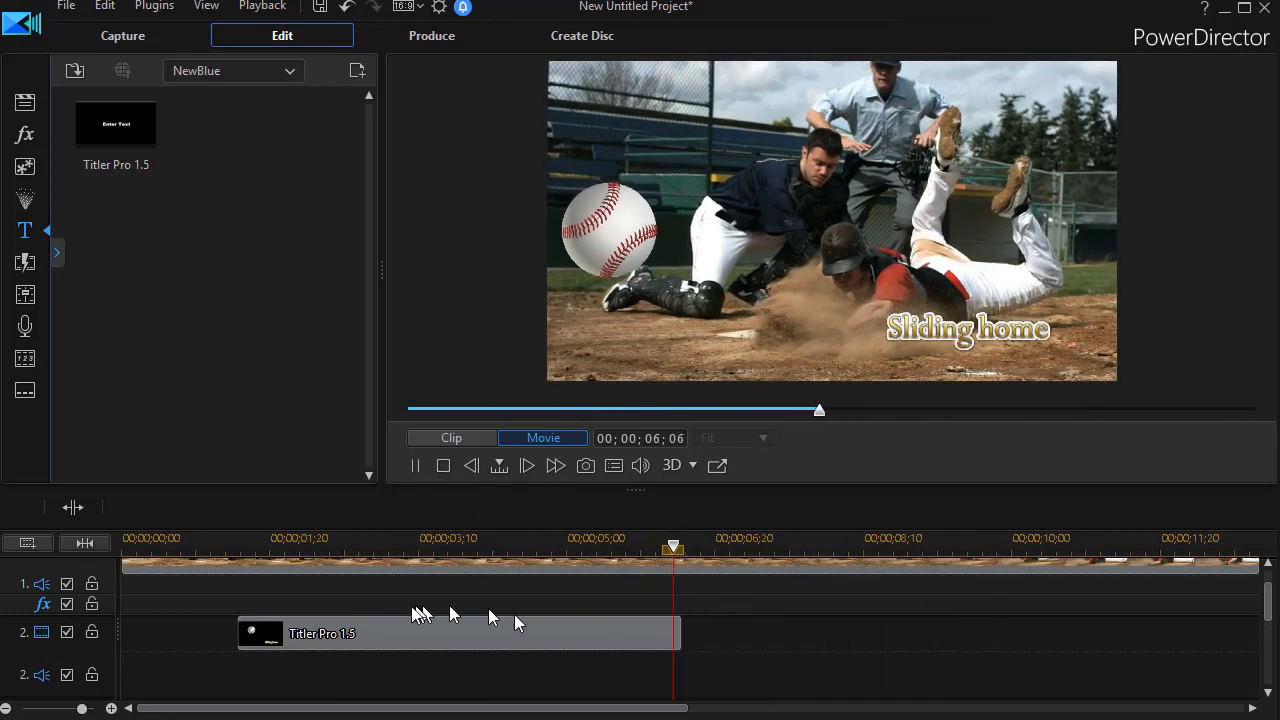
pyautogui.click(445, 468)
# - Set the Titler Pro 1.5 clip's duration to 00;00;08;00 and play back the result over the baseball clip
pyautogui.click(583, 642)
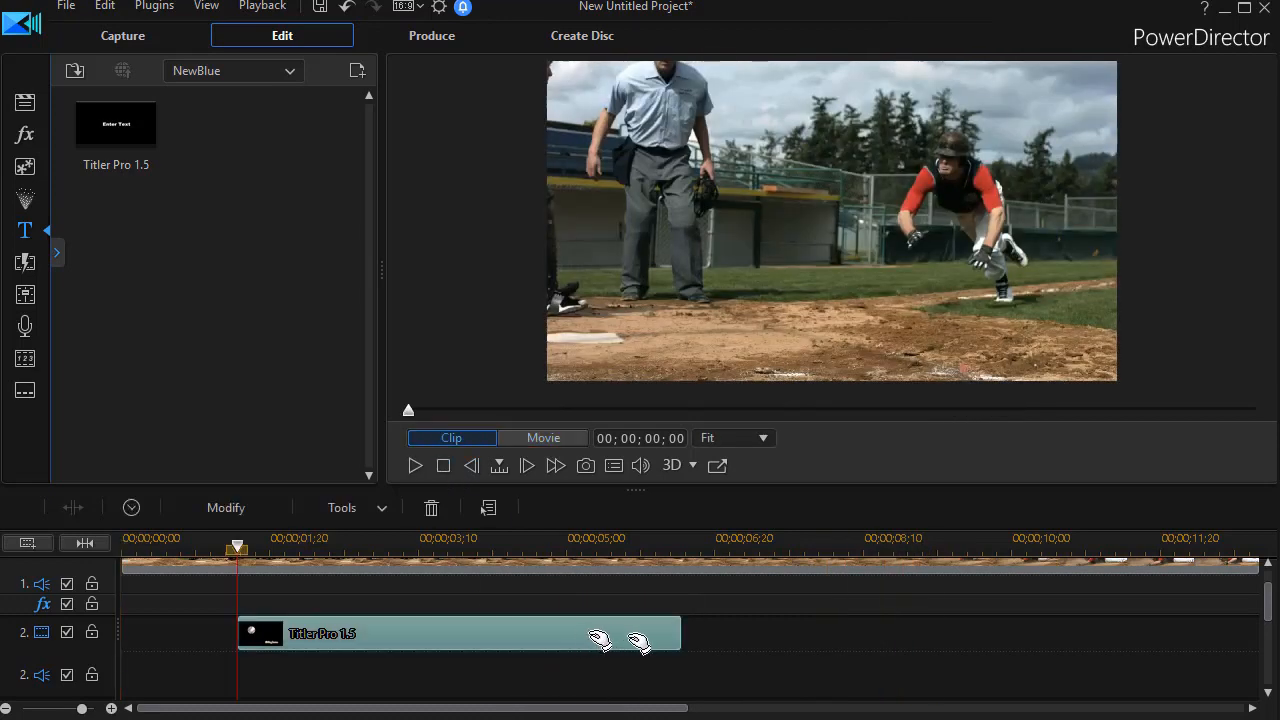
pyautogui.rightClick(620, 645)
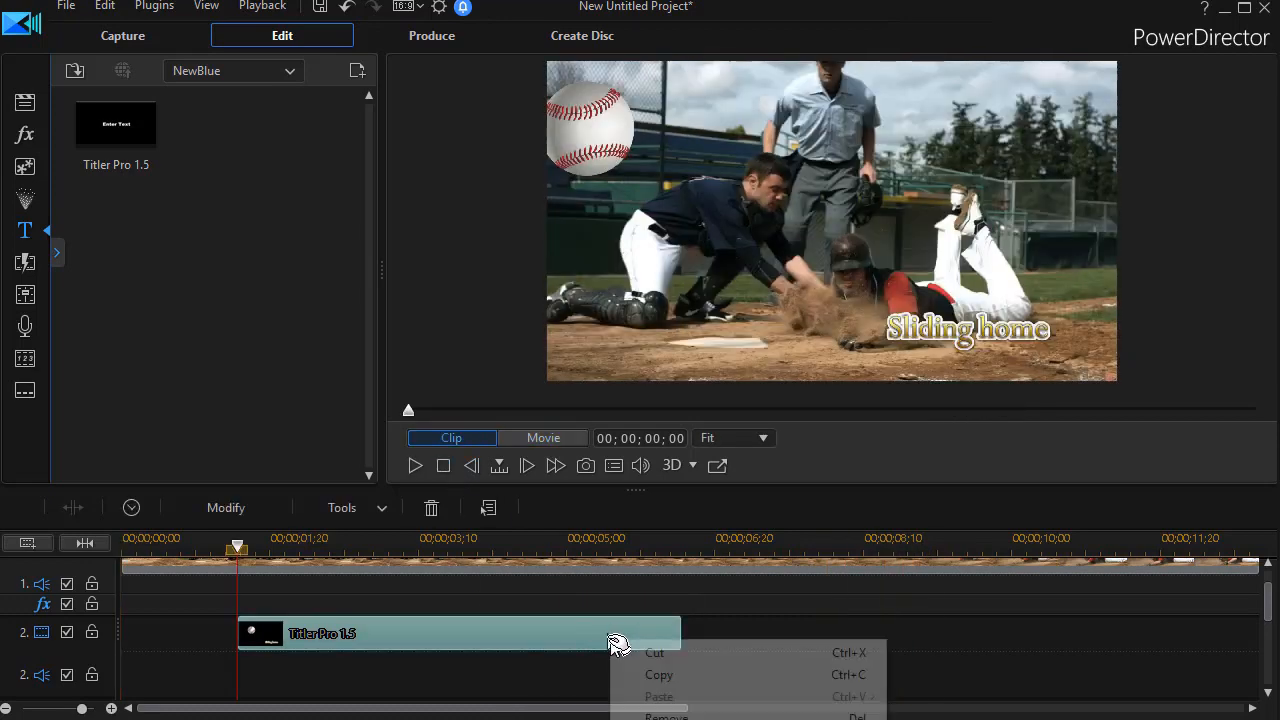
pyautogui.click(131, 508)
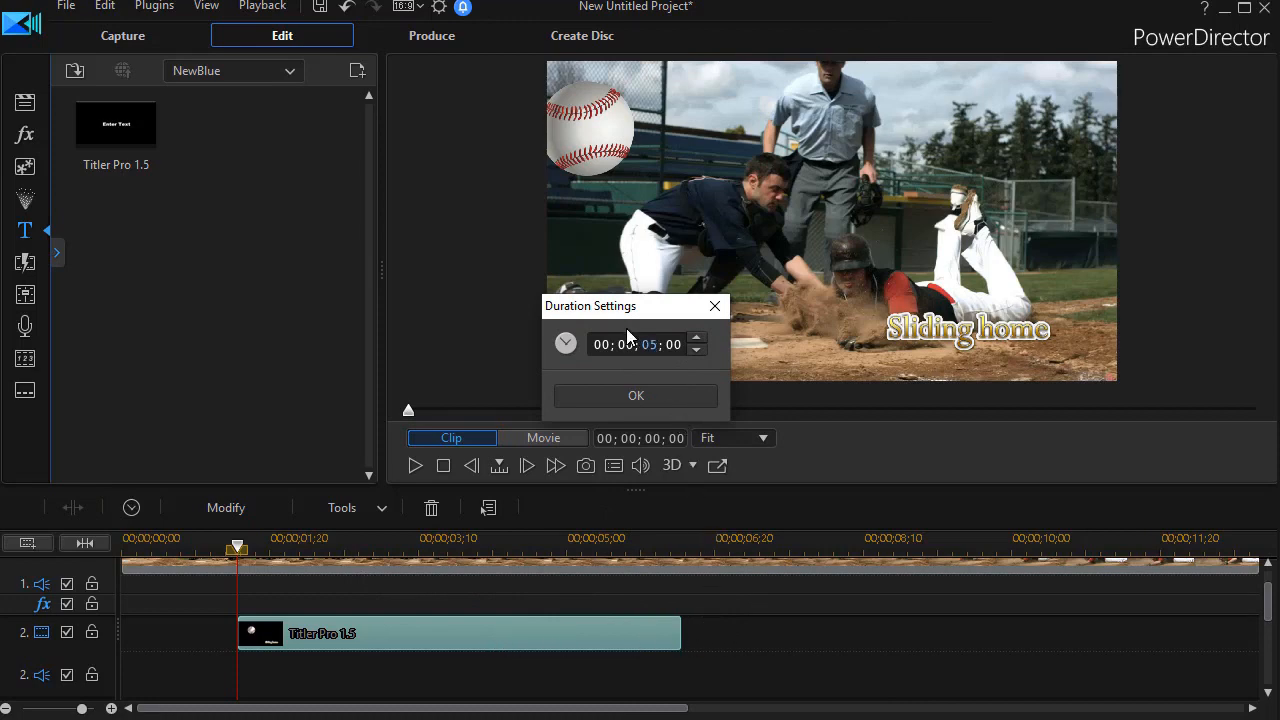
pyautogui.press('Return')
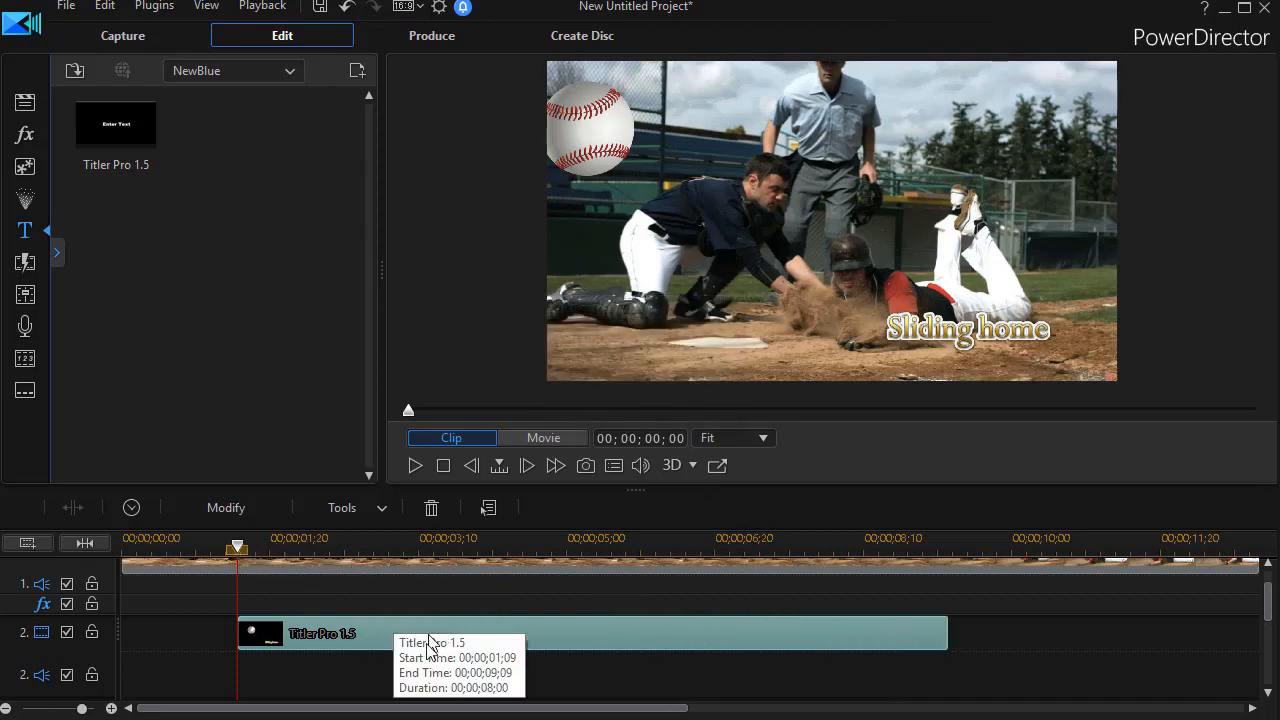
pyautogui.click(415, 466)
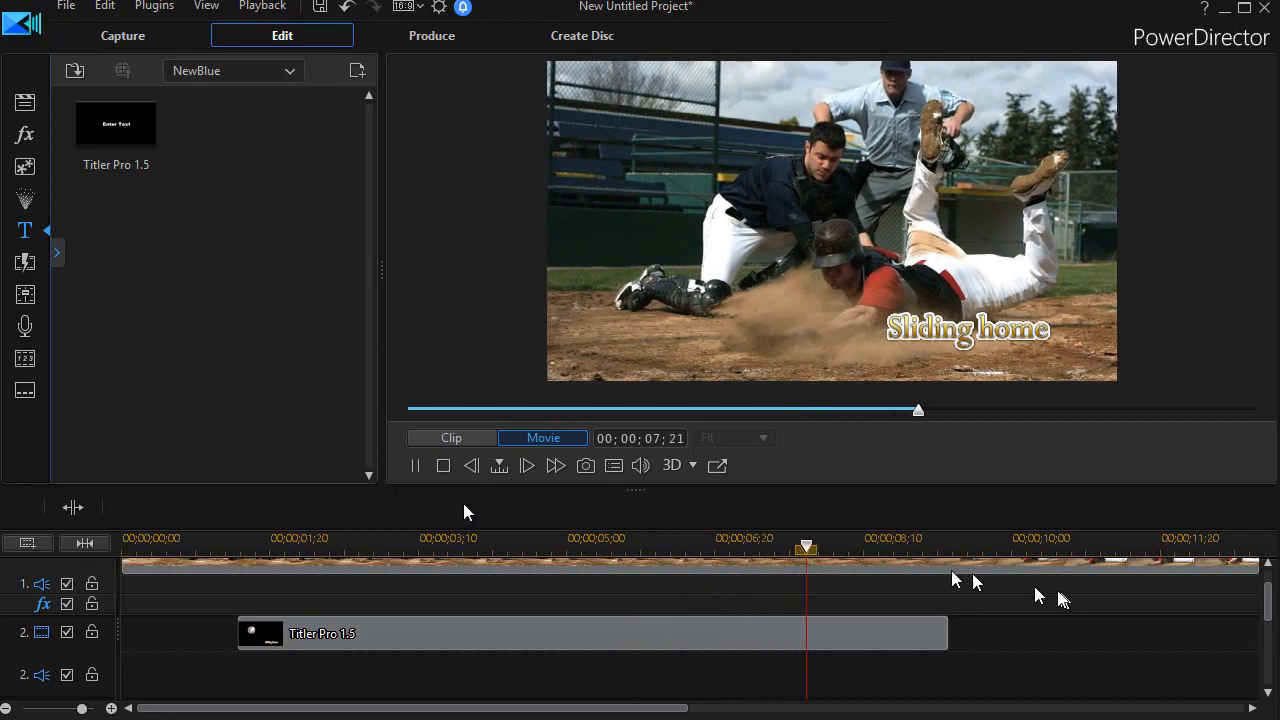
pyautogui.click(443, 466)
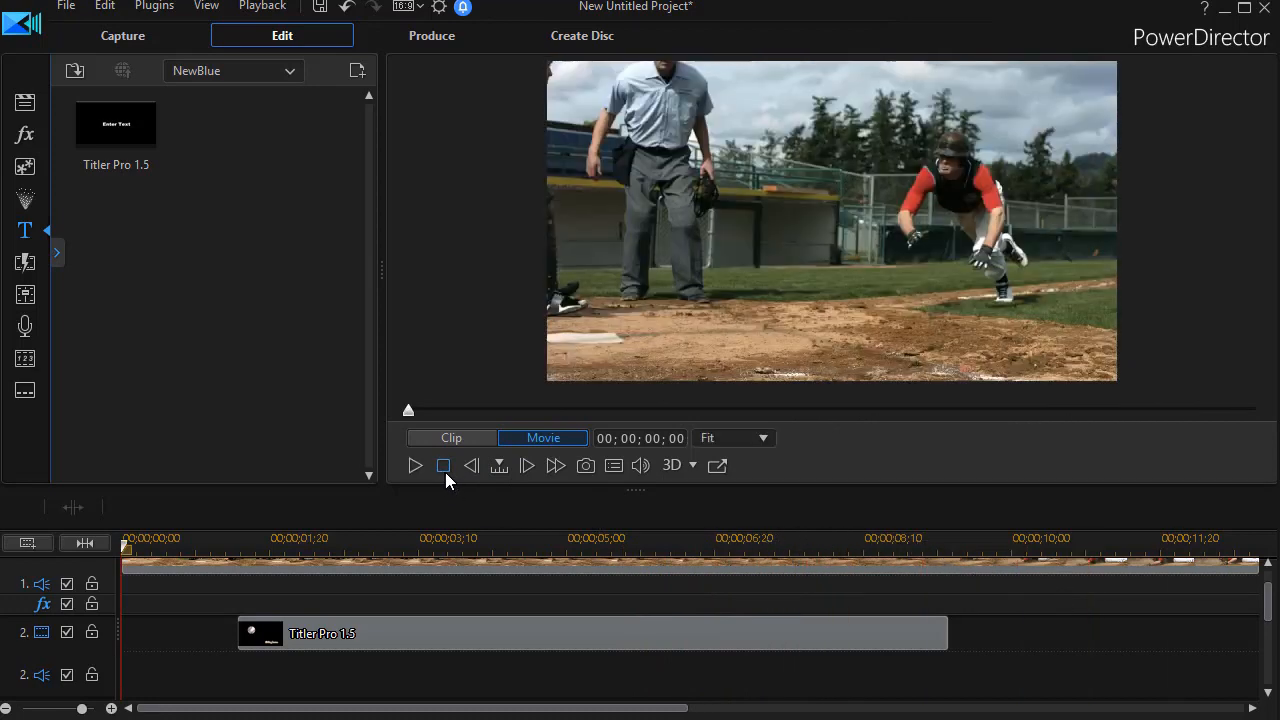